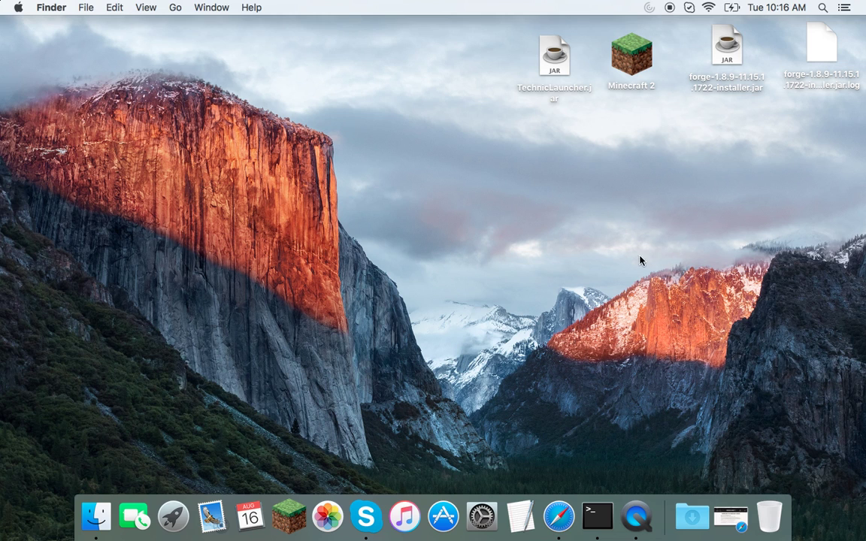
# Step: Switch to Safari and download minecraft_server.1.10.2.jar from the Minecraft server page at minecraft.net/en/download/server
pyautogui.click(565, 515)
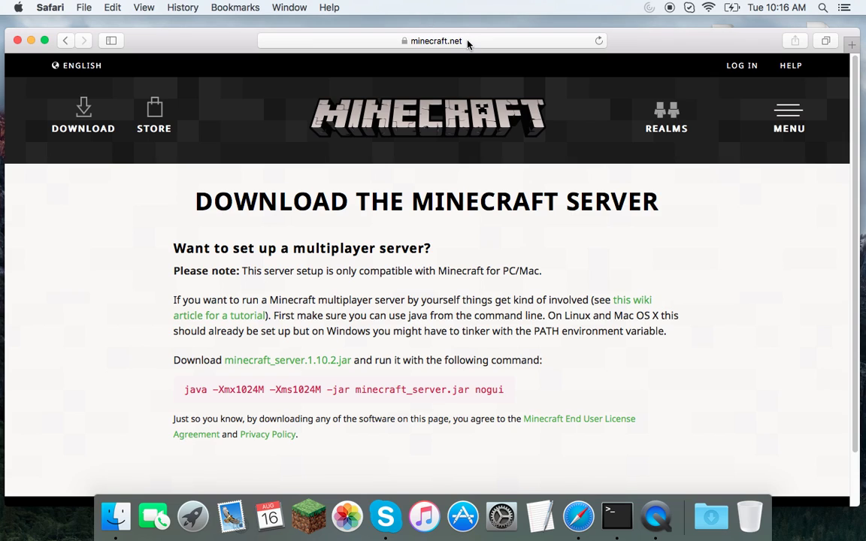
pyautogui.click(467, 43)
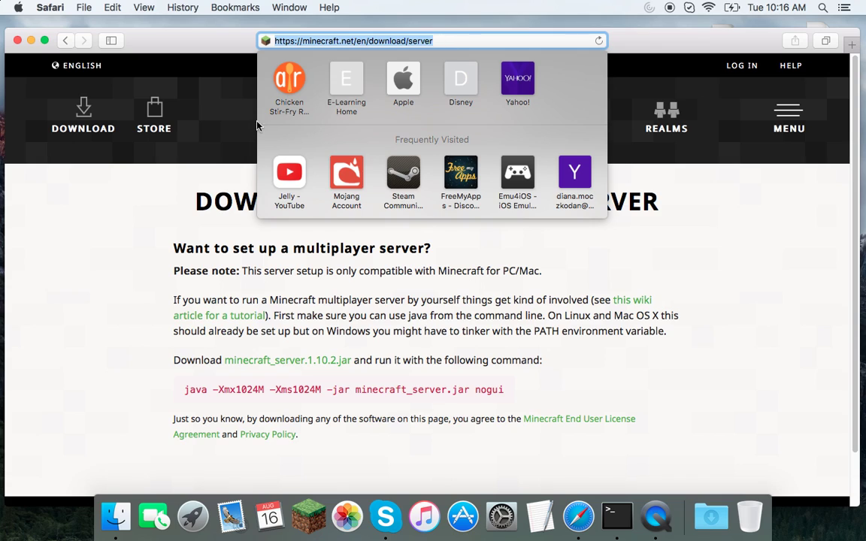
pyautogui.press('Escape')
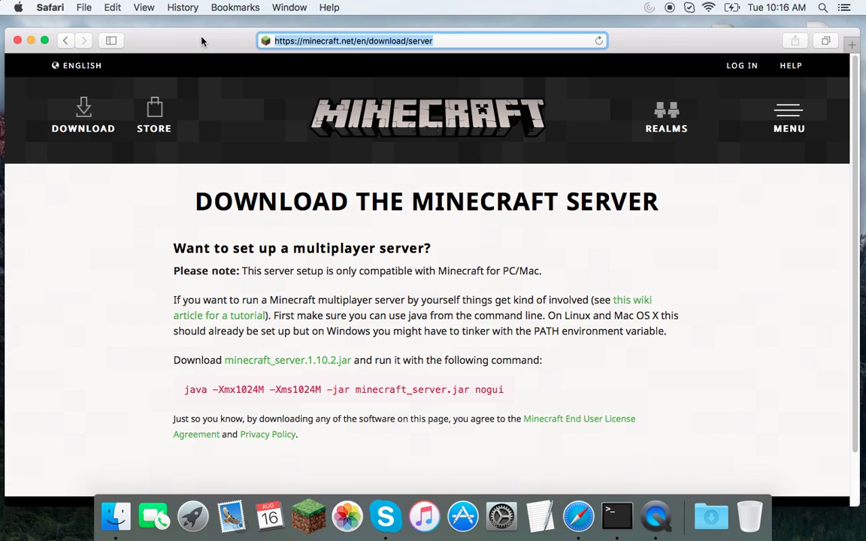
pyautogui.moveTo(201, 41); pyautogui.dragTo(203, 41)
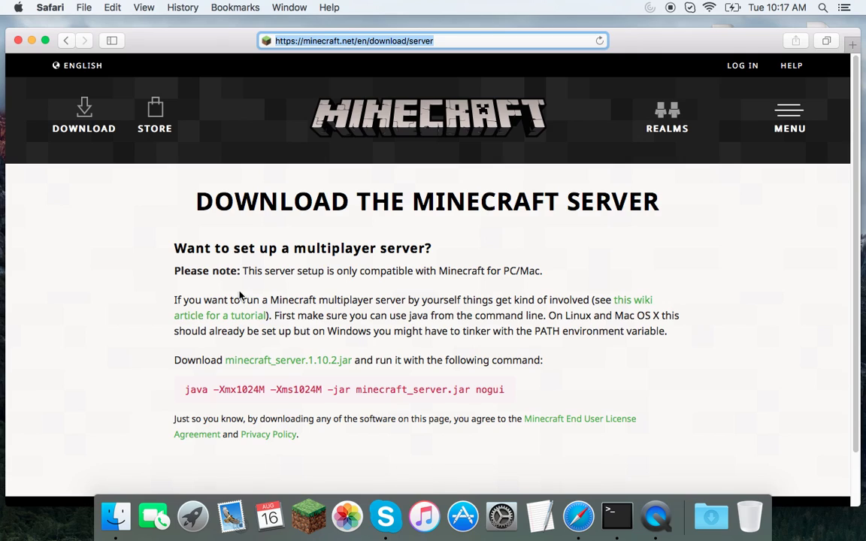
pyautogui.doubleClick(351, 368)
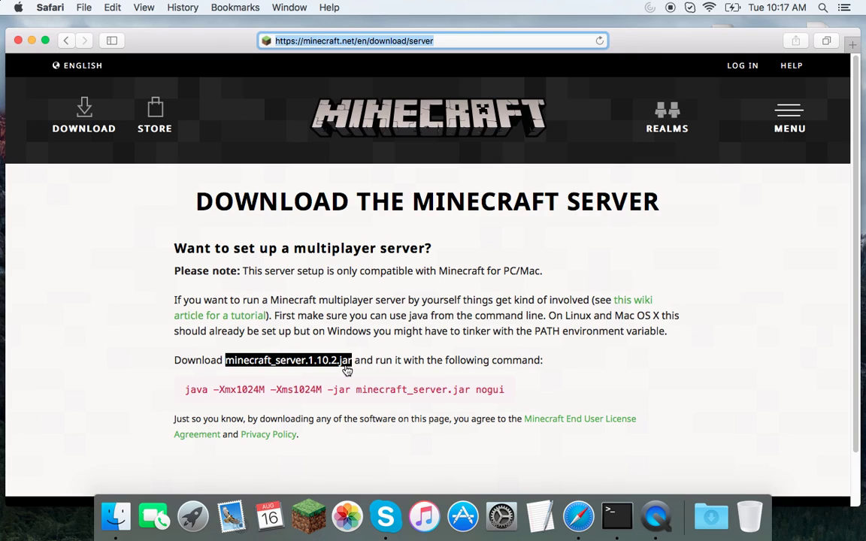
pyautogui.click(339, 374)
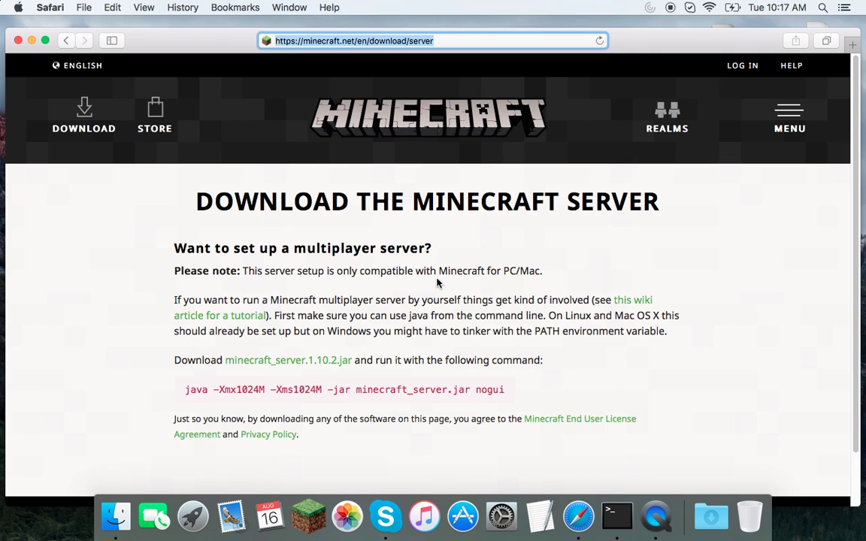
pyautogui.doubleClick(268, 365)
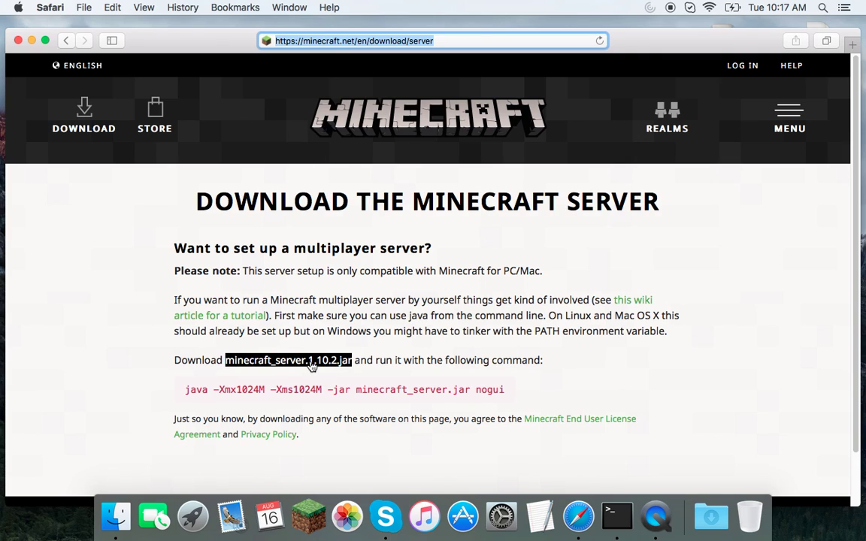
pyautogui.click(310, 364)
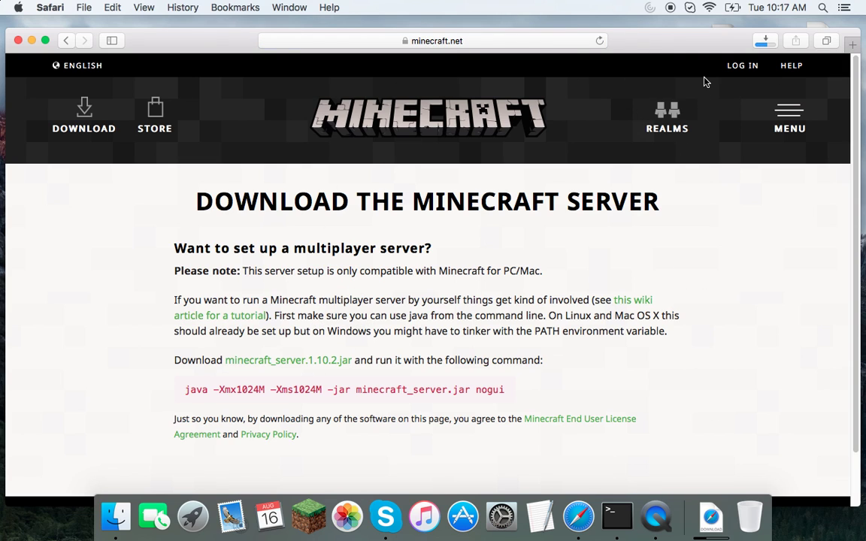
# Step: Put the downloaded minecraft_server.1.10.2.jar on the desktop, clear the download list, and minimize the browser window
pyautogui.click(764, 42)
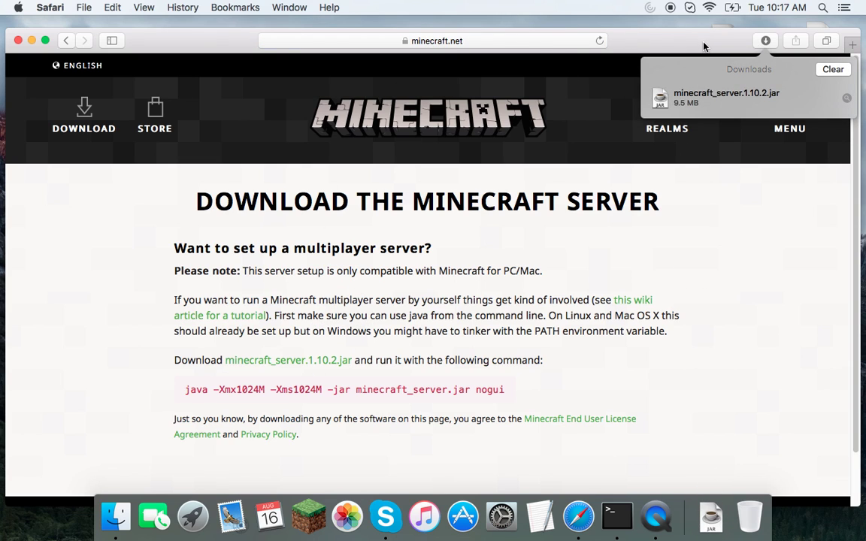
pyautogui.moveTo(699, 42); pyautogui.dragTo(688, 197)
pyautogui.moveTo(705, 254); pyautogui.dragTo(468, 58)
pyautogui.click(819, 224)
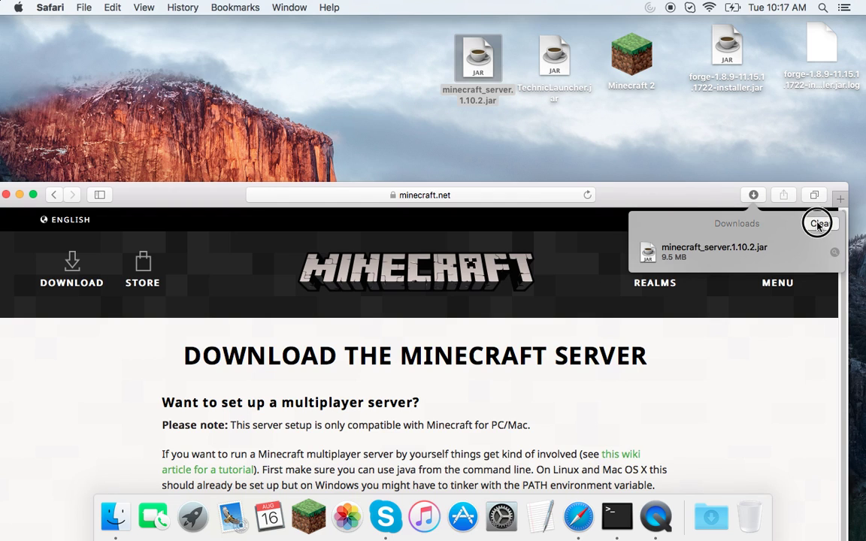
pyautogui.moveTo(660, 188); pyautogui.dragTo(671, 60)
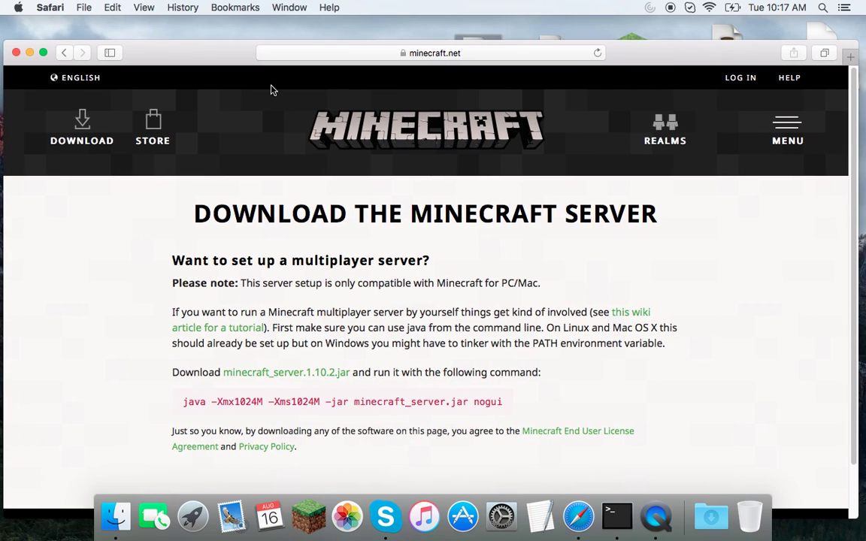
pyautogui.click(30, 52)
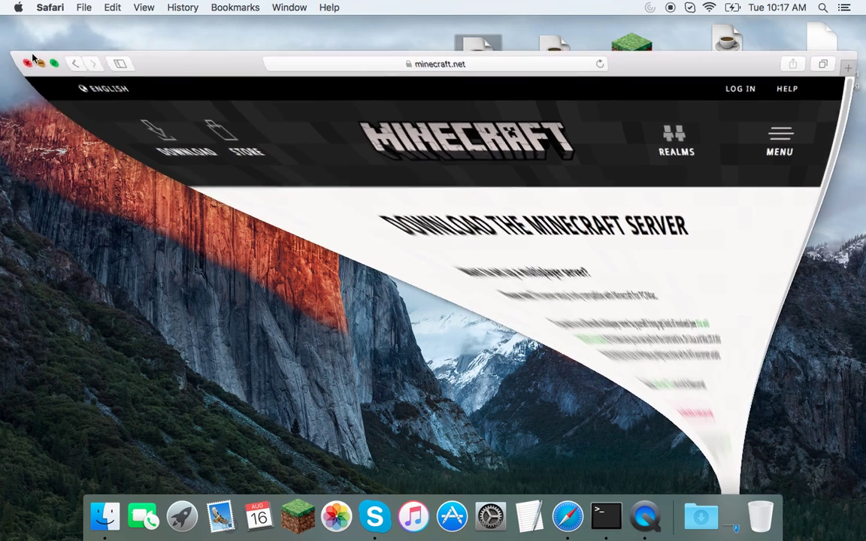
# Step: Create a new folder on the desktop and open its name for editing
pyautogui.rightClick(388, 72)
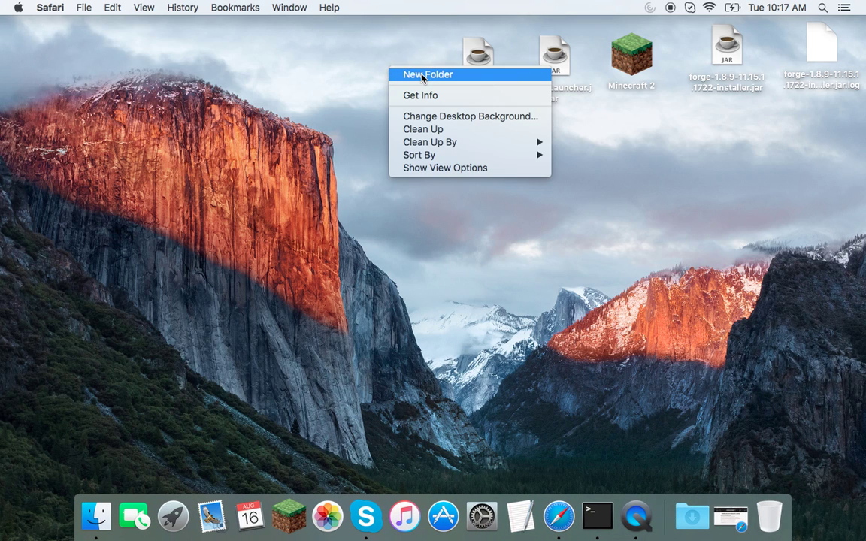
pyautogui.click(397, 75)
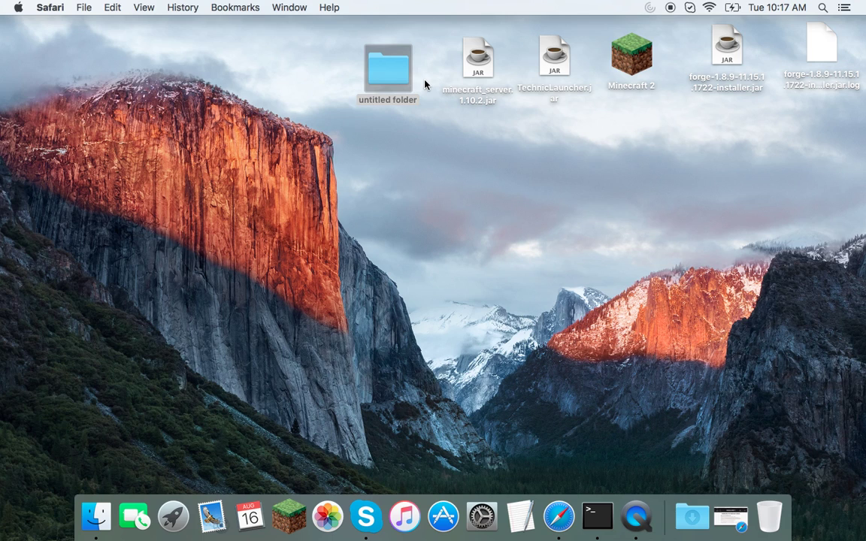
pyautogui.rightClick(401, 61)
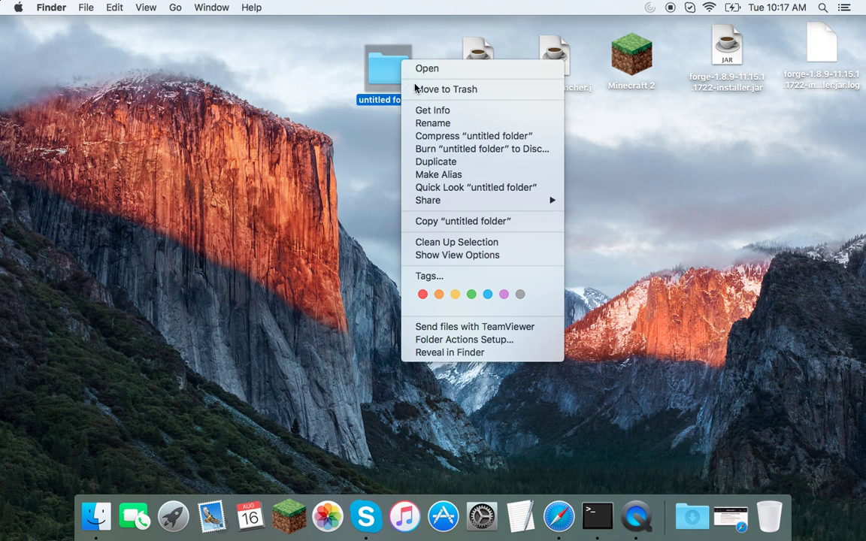
pyautogui.click(440, 123)
pyautogui.press('BackSpace')
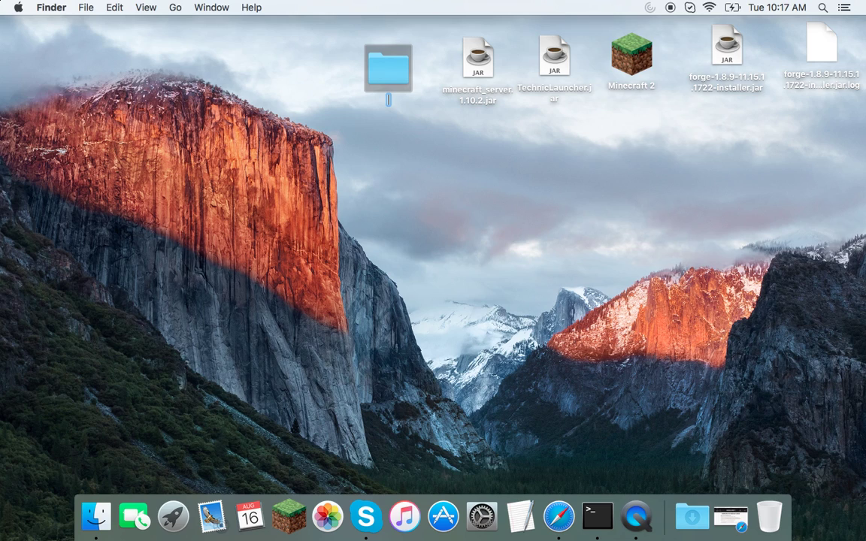
pyautogui.write('server_s')
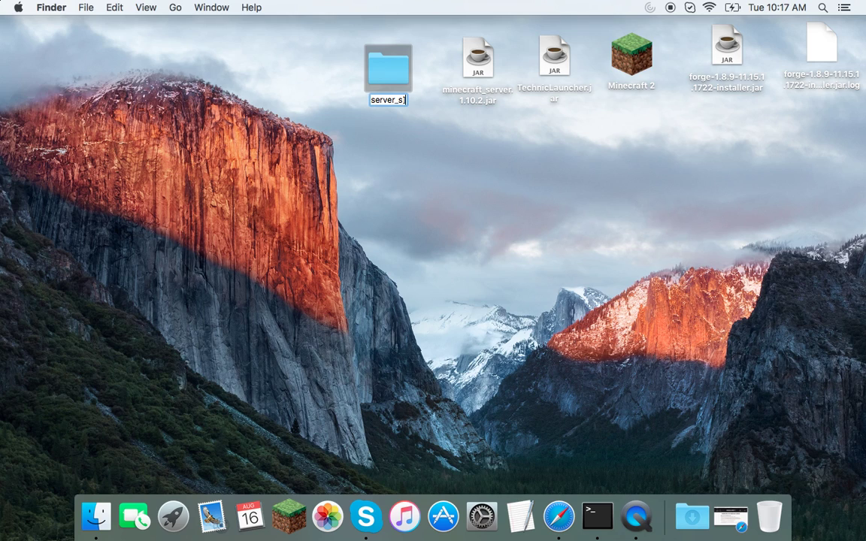
pyautogui.press('BackSpace')
pyautogui.press('BackSpace')
pyautogui.press('BackSpace')
pyautogui.press('BackSpace')
pyautogui.press('BackSpace')
pyautogui.press('BackSpace')
pyautogui.press('BackSpace')
pyautogui.press('BackSpace')
# Step: Name the new folder minecraft_server and move minecraft_server.1.10.2.jar from the desktop into it
pyautogui.write('minecraft_server')
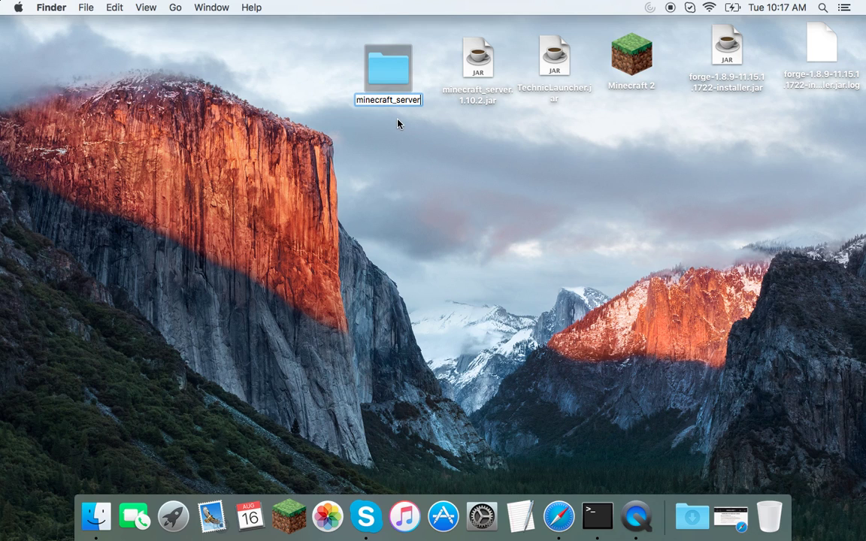
pyautogui.click(456, 178)
pyautogui.moveTo(477, 63); pyautogui.dragTo(258, 93)
pyautogui.click(133, 24)
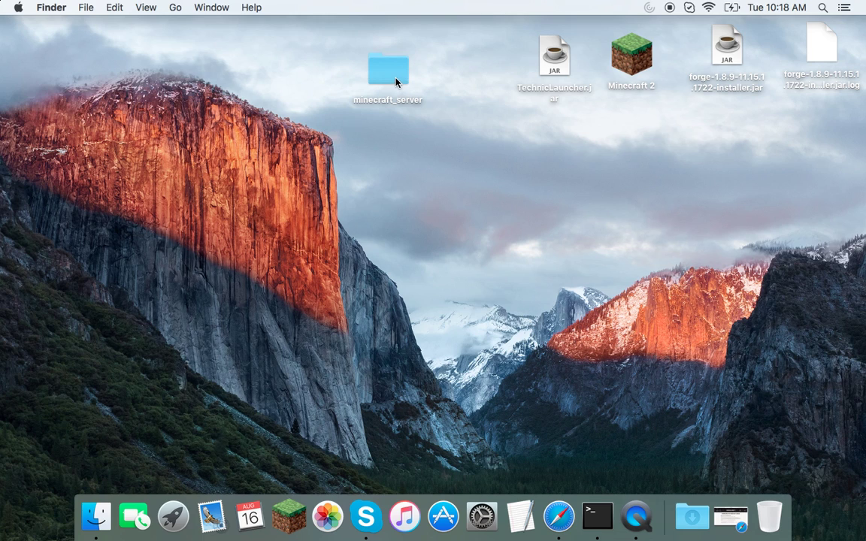
# Step: Place the minecraft_server folder beside TechnicLauncher.jar on the desktop and open it
pyautogui.moveTo(396, 83); pyautogui.dragTo(470, 64)
pyautogui.doubleClick(469, 60)
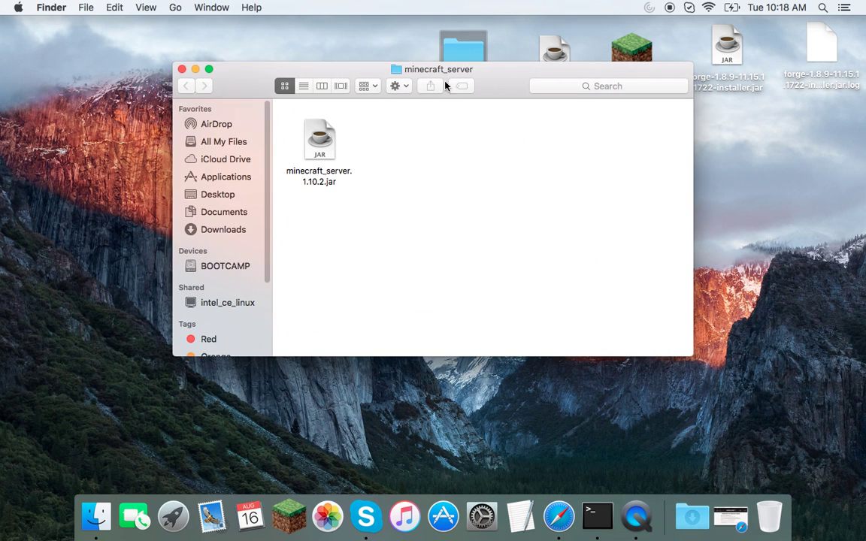
# Step: Shorten the server jar's name to "minecraft_server." by removing the version number and extension
pyautogui.click(316, 150)
pyautogui.rightClick(317, 143)
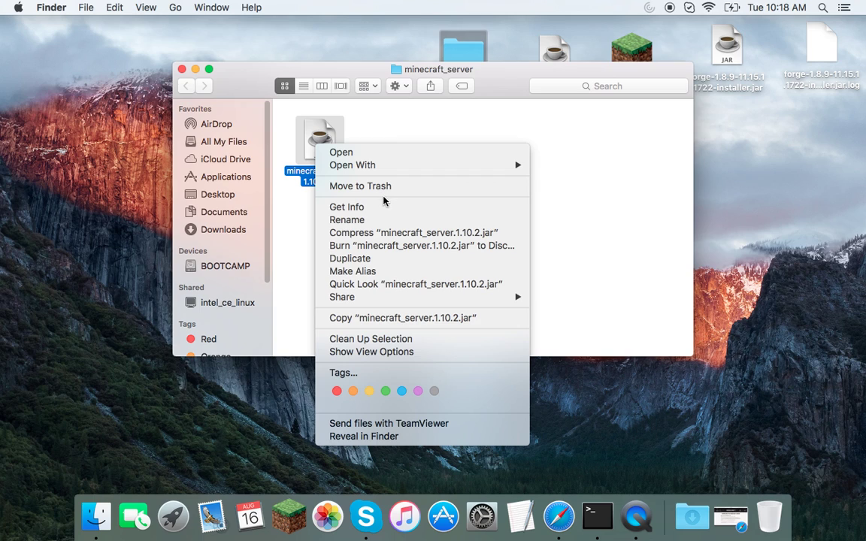
pyautogui.click(325, 162)
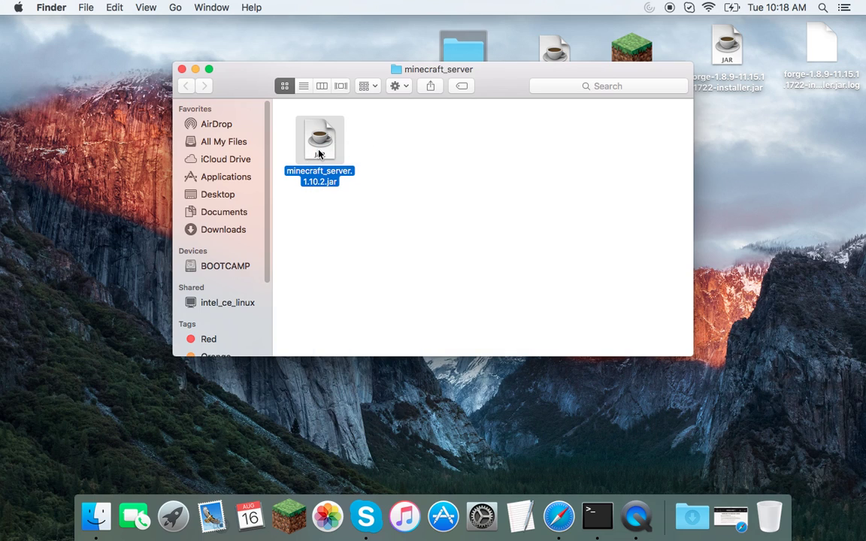
pyautogui.rightClick(318, 150)
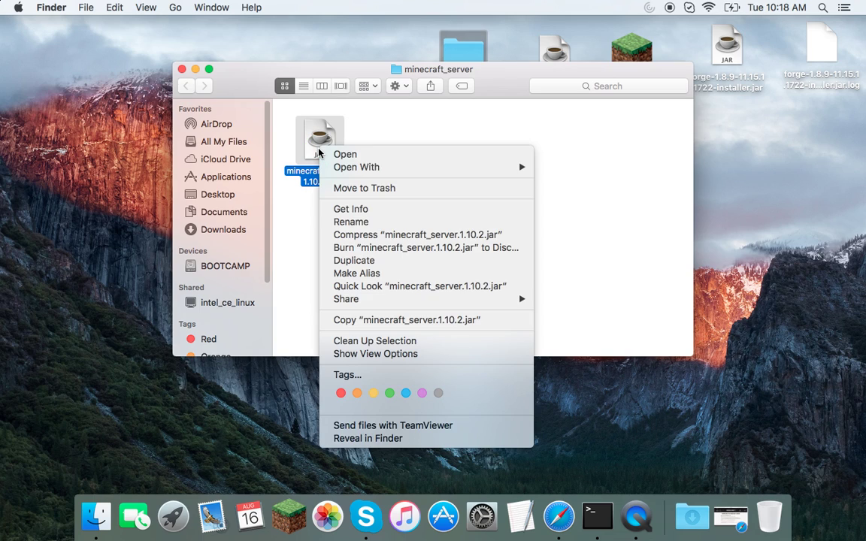
pyautogui.click(360, 222)
pyautogui.click(346, 183)
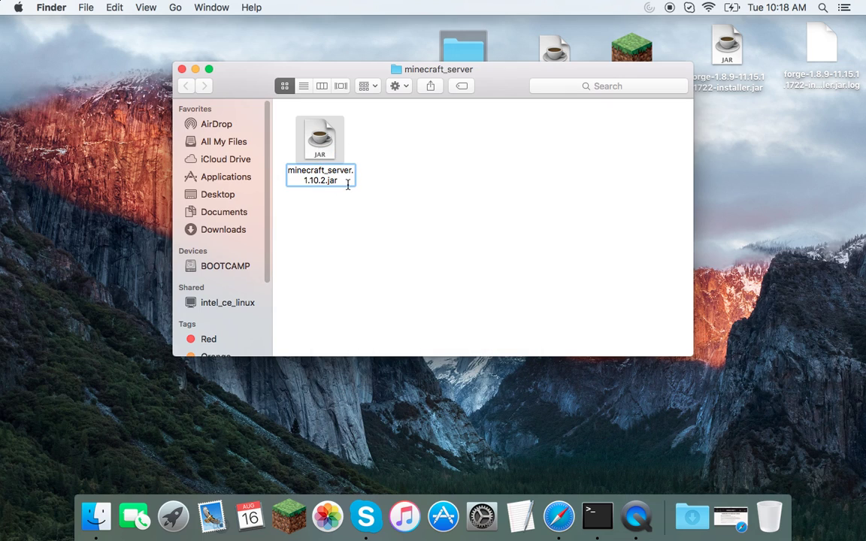
pyautogui.press('BackSpace')
pyautogui.press('BackSpace')
pyautogui.press('BackSpace')
pyautogui.press('BackSpace')
pyautogui.press('BackSpace')
pyautogui.press('BackSpace')
pyautogui.press('BackSpace')
pyautogui.press('BackSpace')
pyautogui.press('BackSpace')
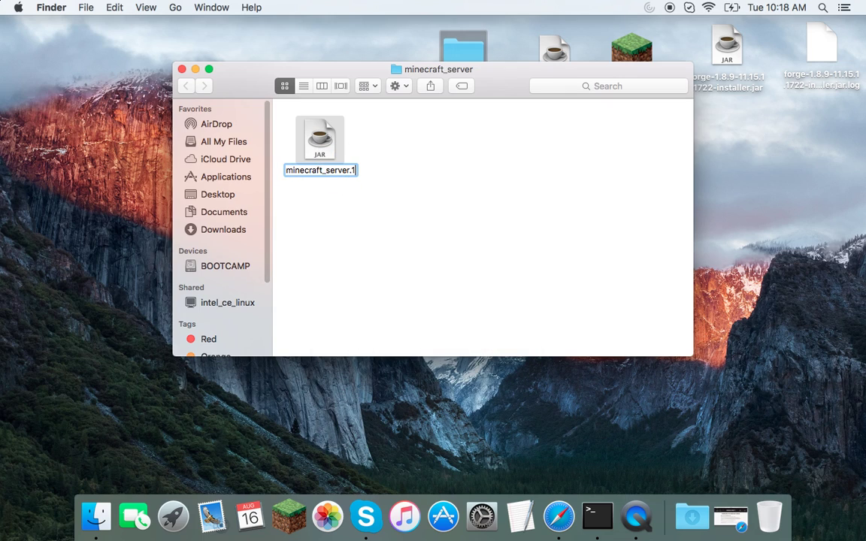
pyautogui.press('BackSpace')
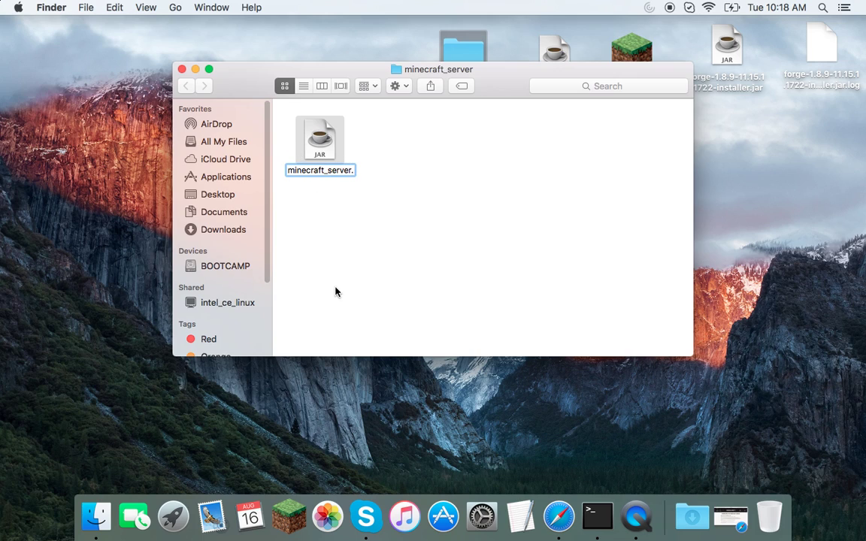
# Step: Check the jar file name used in the run command on the Minecraft download page in Safari, and minimize the browser again
pyautogui.click(559, 517)
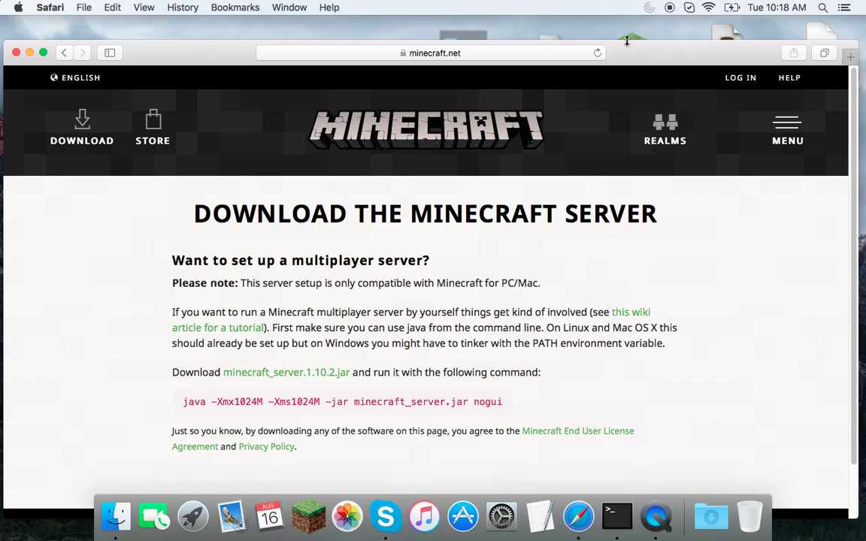
pyautogui.moveTo(640, 47); pyautogui.dragTo(628, 132)
pyautogui.moveTo(532, 84); pyautogui.dragTo(512, 151)
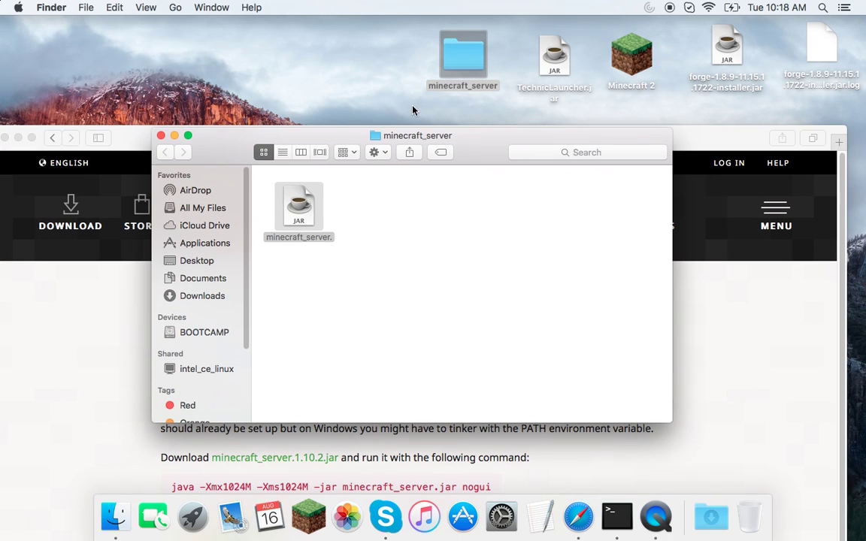
pyautogui.click(18, 138)
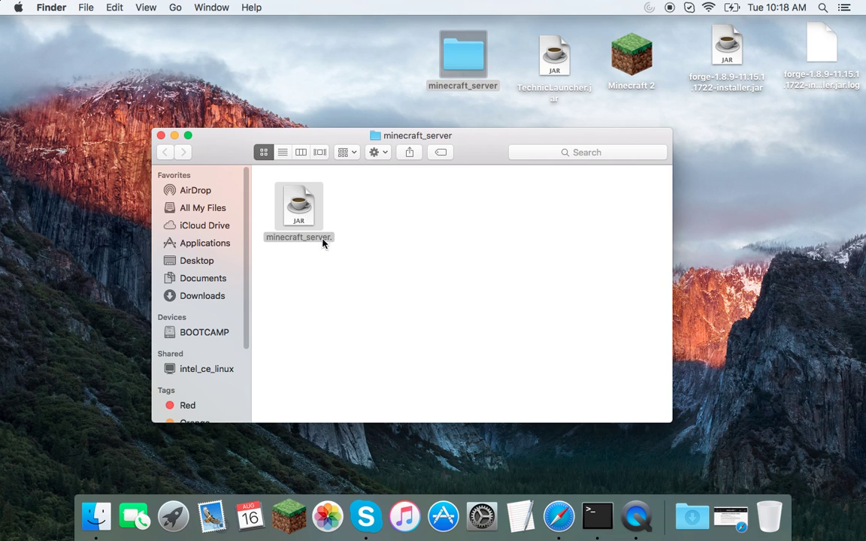
# Step: Rename the server file in the minecraft_server folder as minecraft_server.jar
pyautogui.rightClick(316, 189)
pyautogui.click(348, 264)
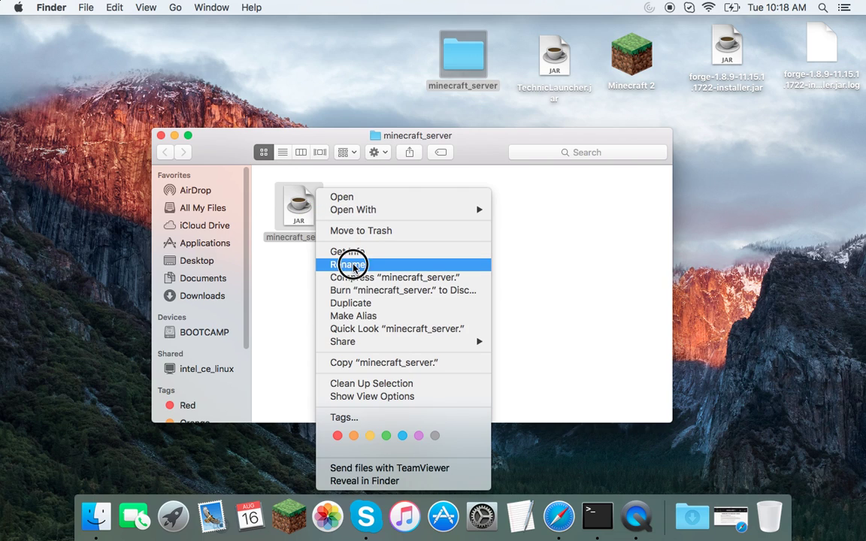
pyautogui.click(333, 238)
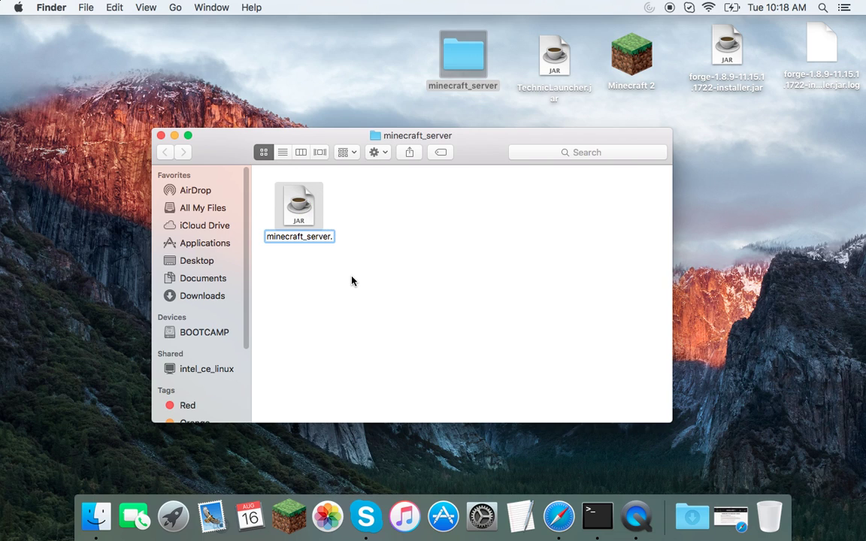
pyautogui.write('jar')
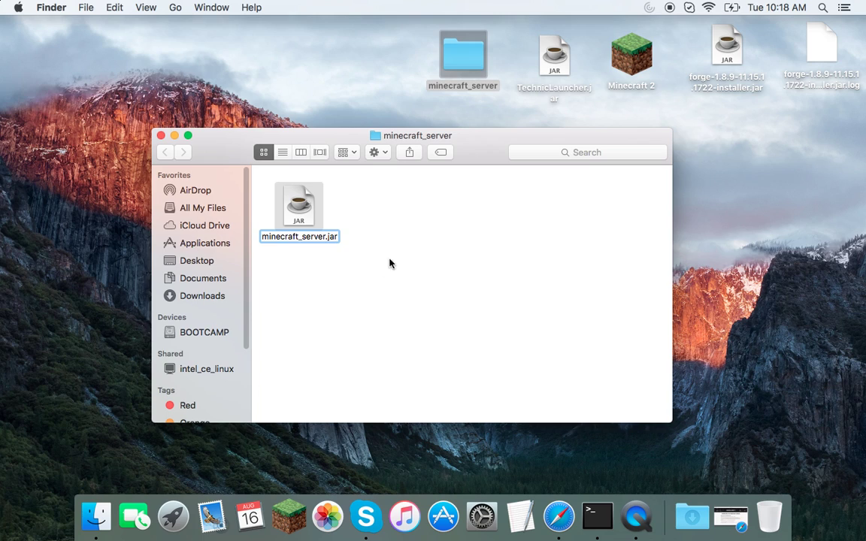
pyautogui.press('Return')
# Step: Close the minecraft_server folder window and launch TextEdit
pyautogui.click(316, 87)
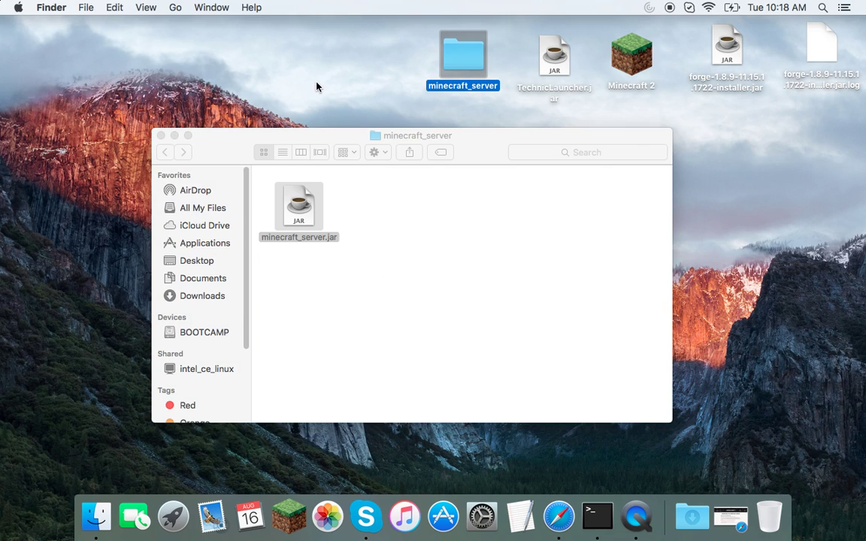
pyautogui.click(160, 135)
pyautogui.click(354, 178)
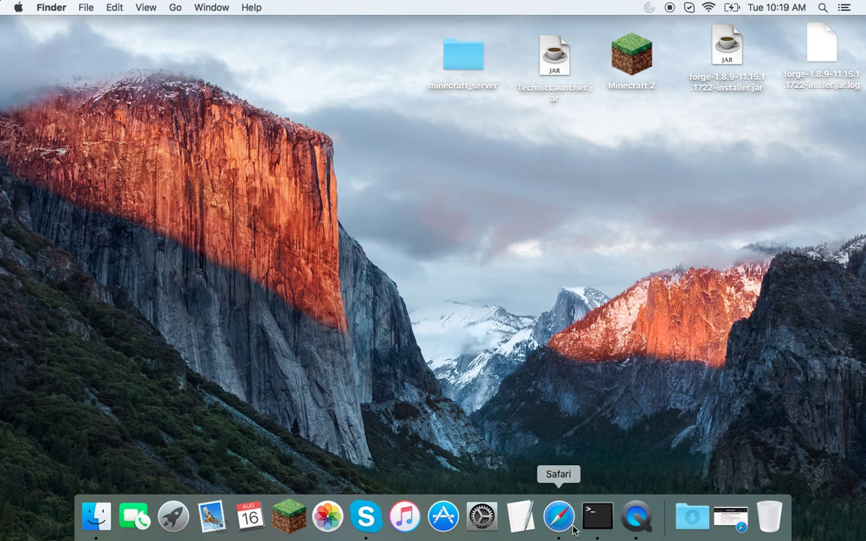
pyautogui.click(524, 515)
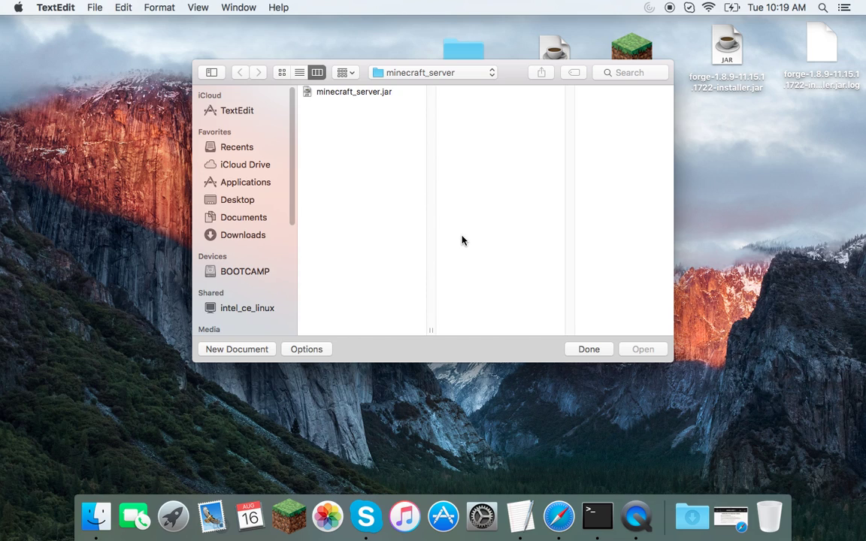
# Step: Dismiss the file browser, create a new blank TextEdit document and convert it to plain text
pyautogui.click(586, 355)
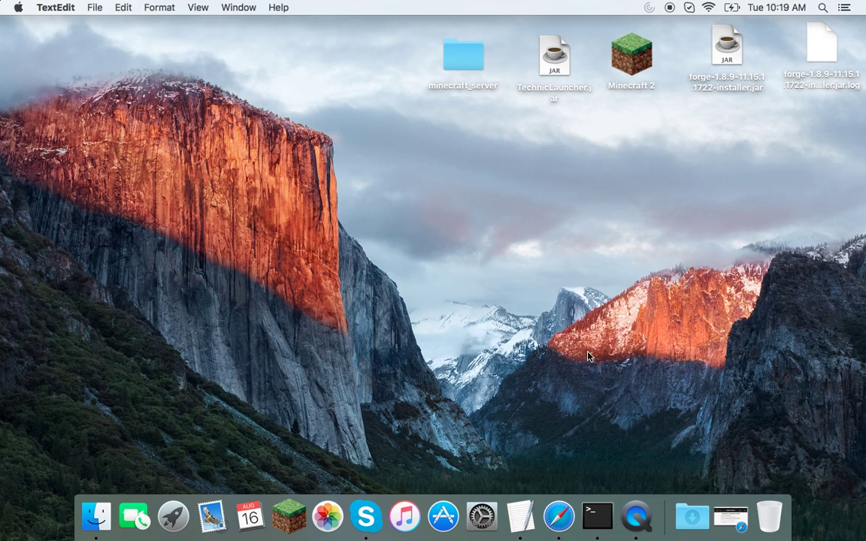
pyautogui.click(96, 9)
pyautogui.moveTo(67, 8)
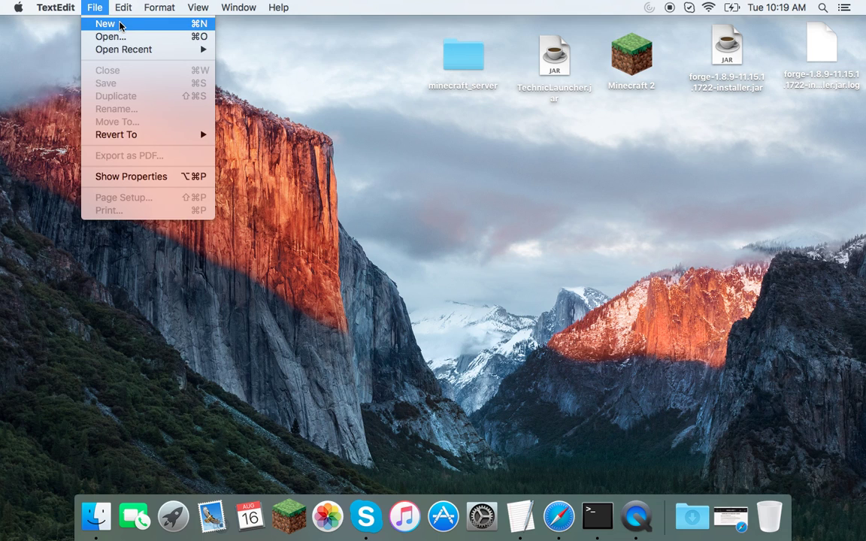
pyautogui.click(119, 26)
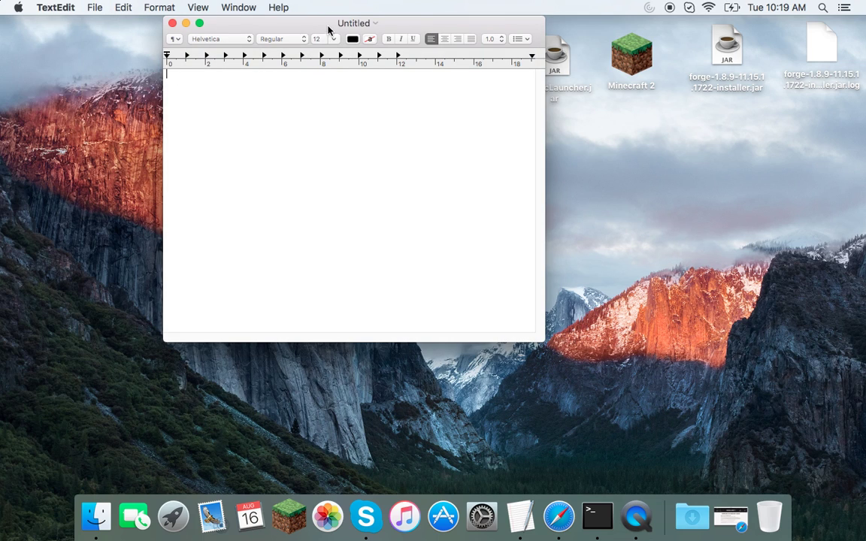
pyautogui.moveTo(319, 23); pyautogui.dragTo(338, 52)
pyautogui.click(161, 10)
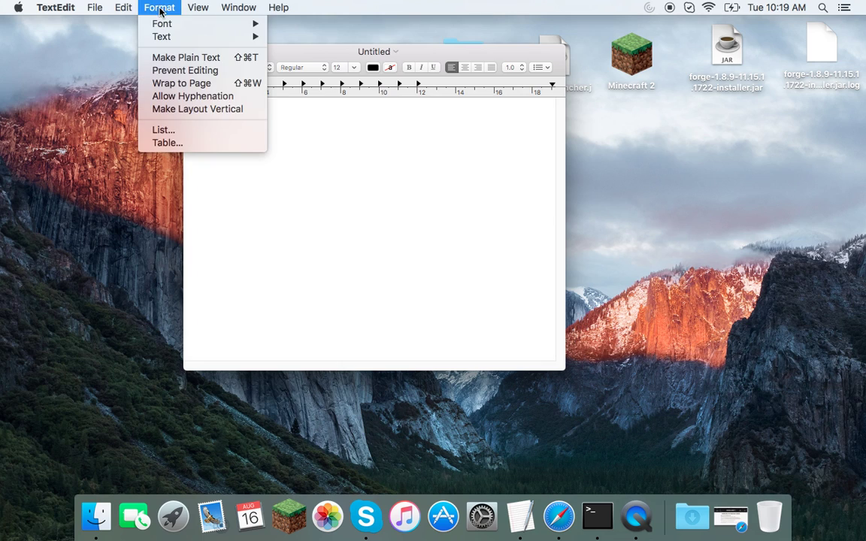
pyautogui.click(185, 57)
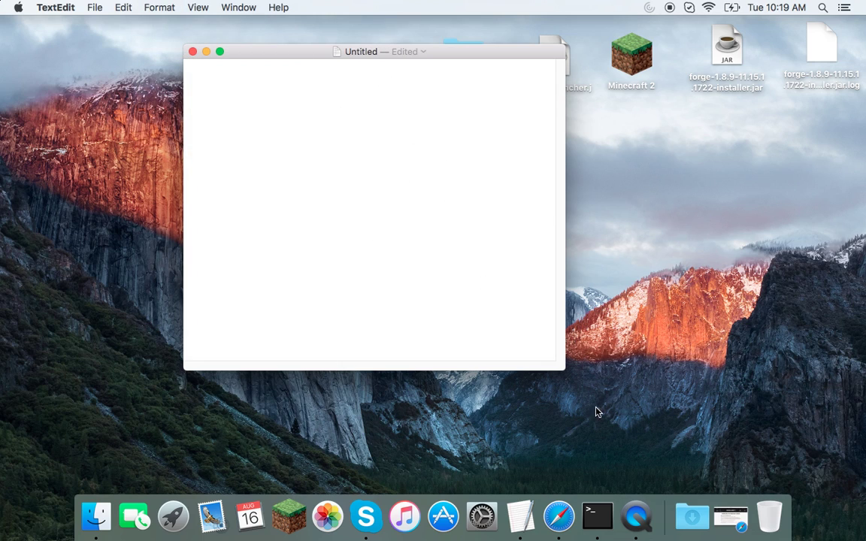
# Step: Copy the command "java -Xmx1024M -Xms1024M -jar minecraft_server.jar nogui" from the Minecraft download page in Safari and paste it into the blank TextEdit document
pyautogui.click(574, 514)
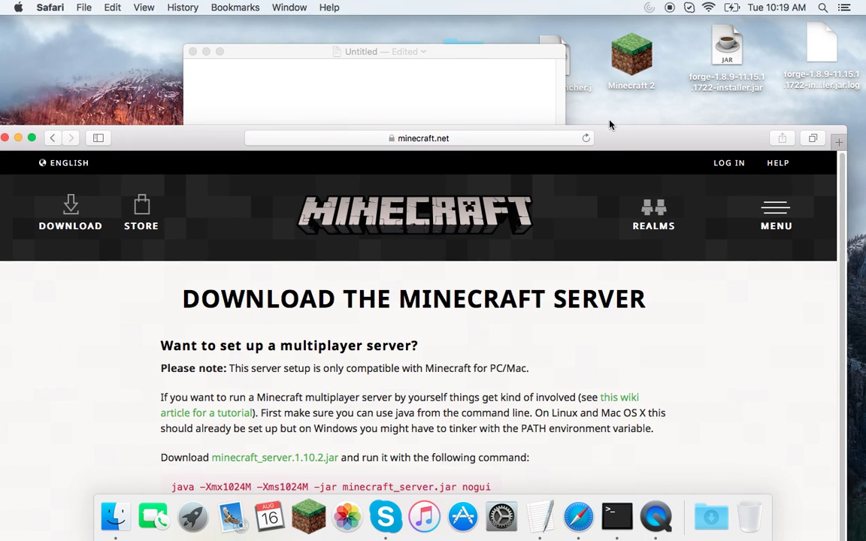
pyautogui.moveTo(610, 135); pyautogui.dragTo(615, 54)
pyautogui.moveTo(148, 399); pyautogui.dragTo(477, 405)
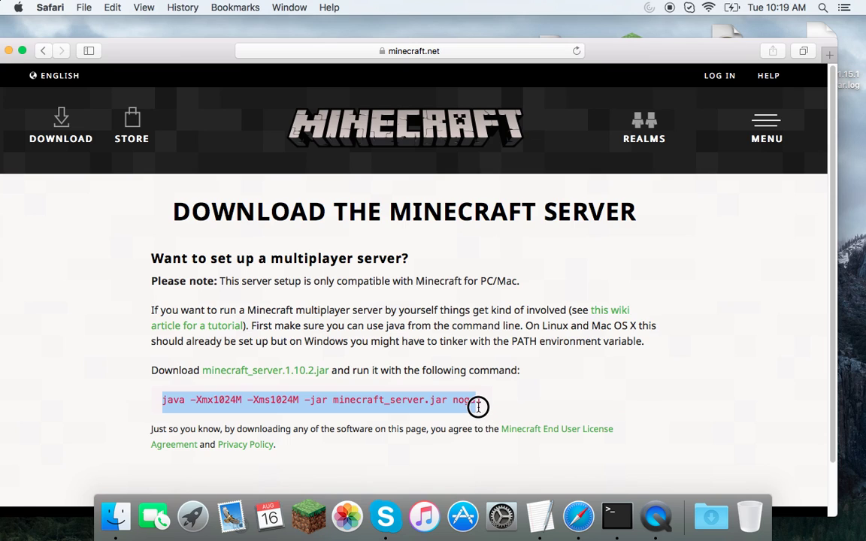
pyautogui.rightClick(475, 402)
pyautogui.click(498, 407)
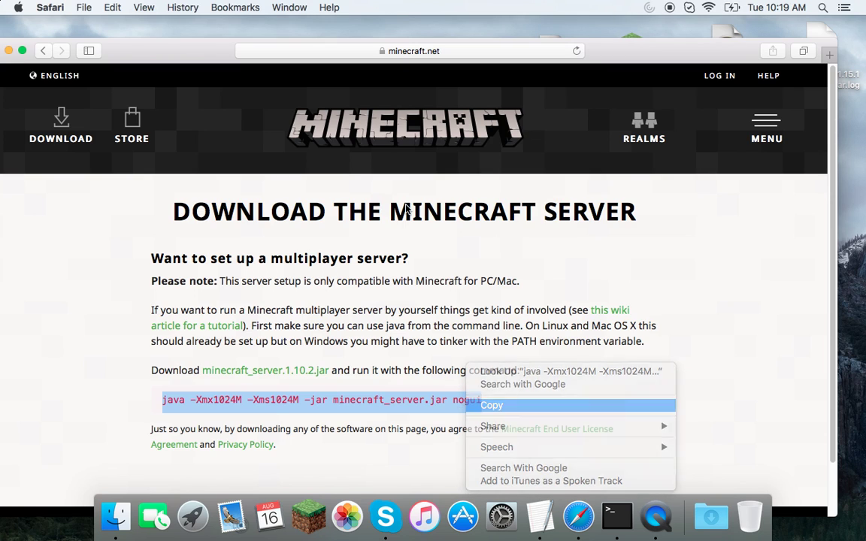
pyautogui.click(686, 294)
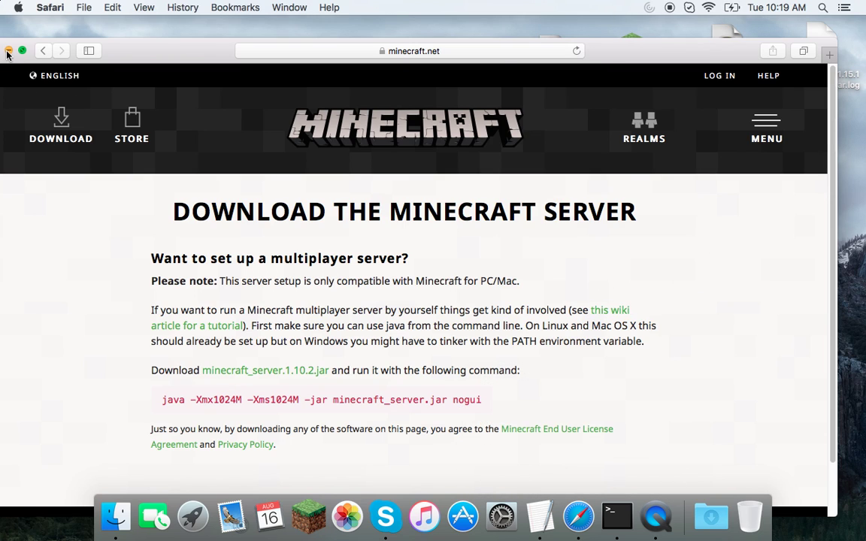
pyautogui.doubleClick(113, 46)
pyautogui.click(22, 49)
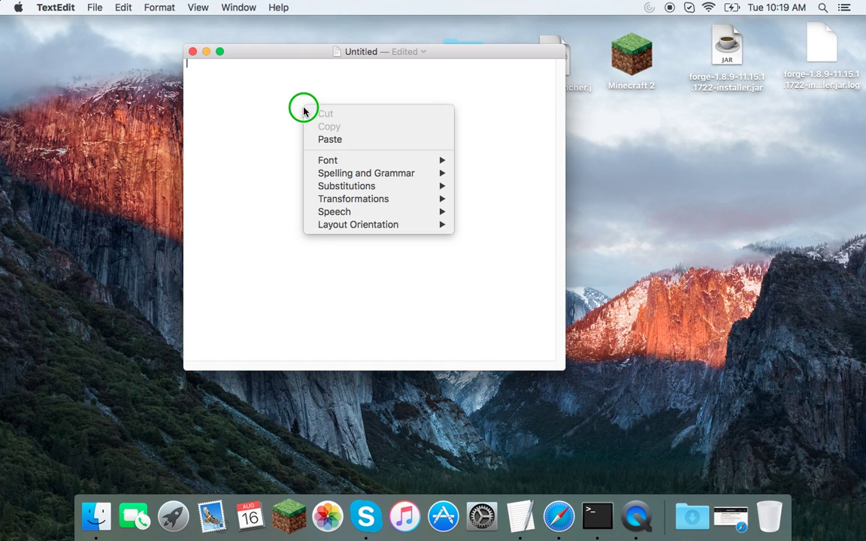
pyautogui.click(335, 140)
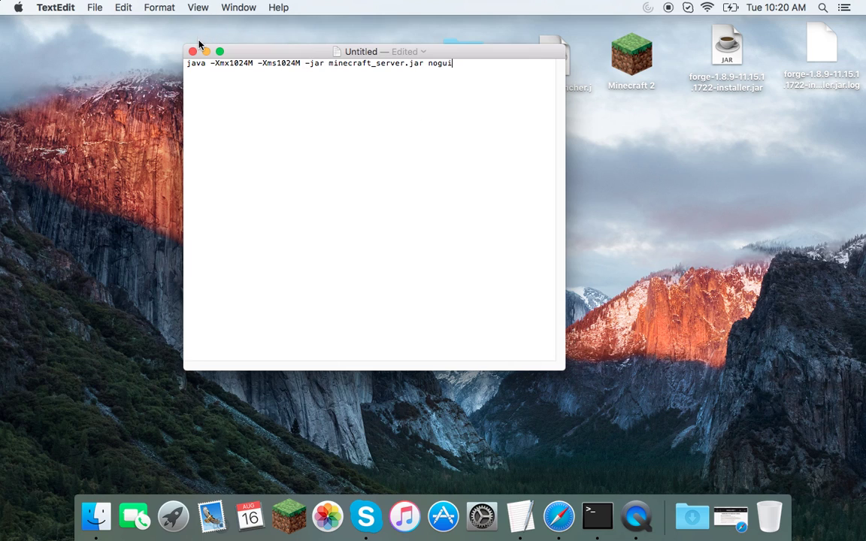
# Step: Save the document as start.command in the minecraft_server folder and close its window
pyautogui.click(93, 7)
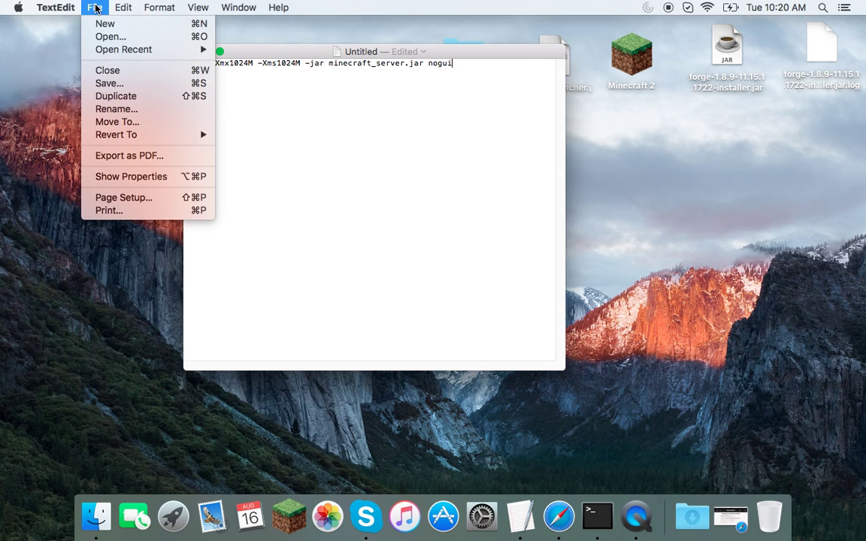
pyautogui.click(128, 84)
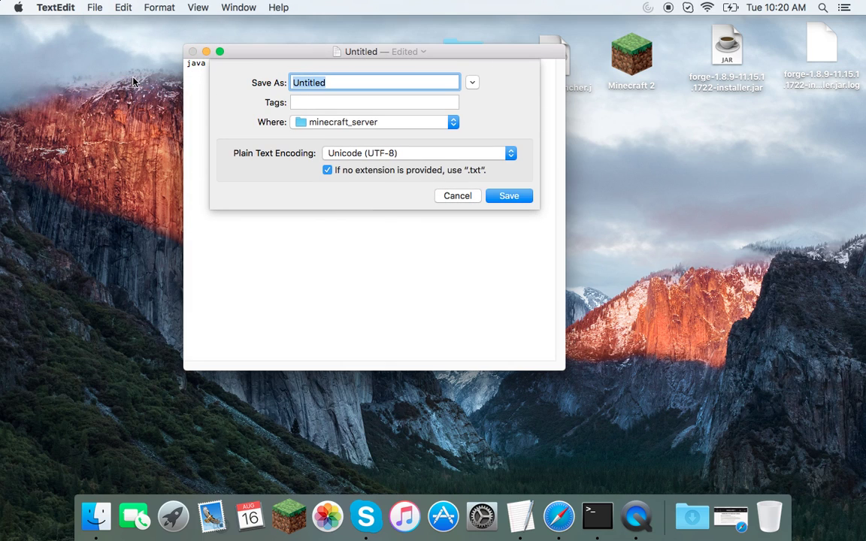
pyautogui.press('BackSpace')
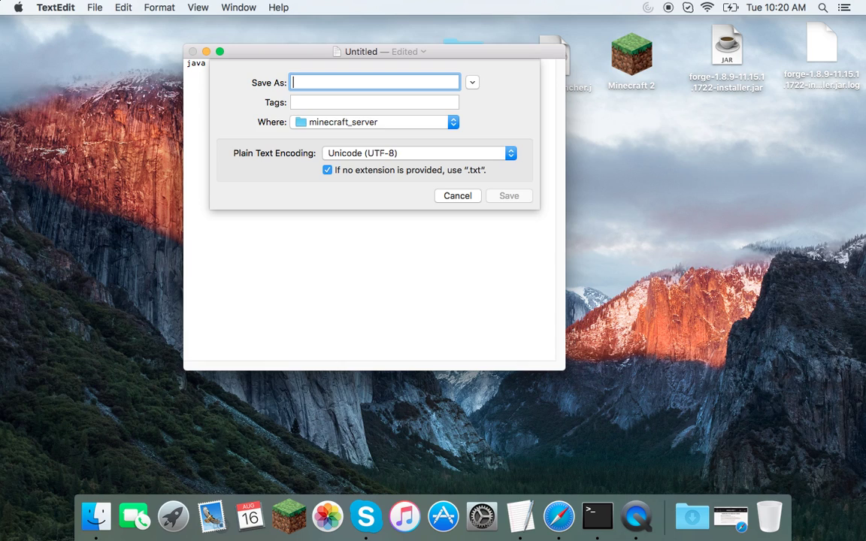
pyautogui.write('star')
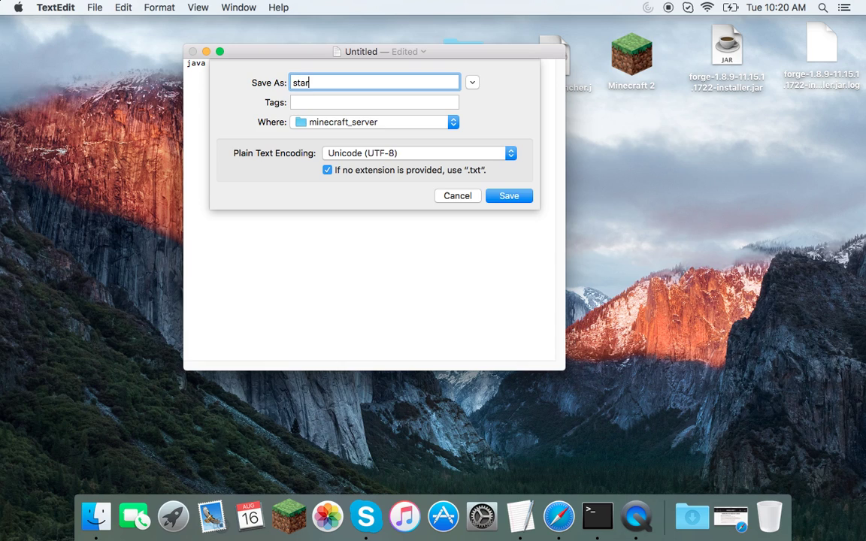
pyautogui.write('t.command')
pyautogui.click(504, 196)
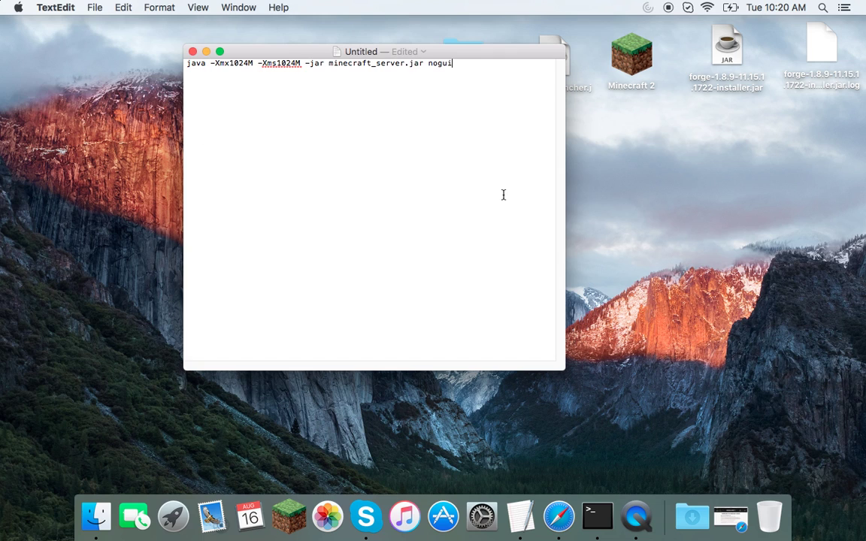
pyautogui.click(192, 51)
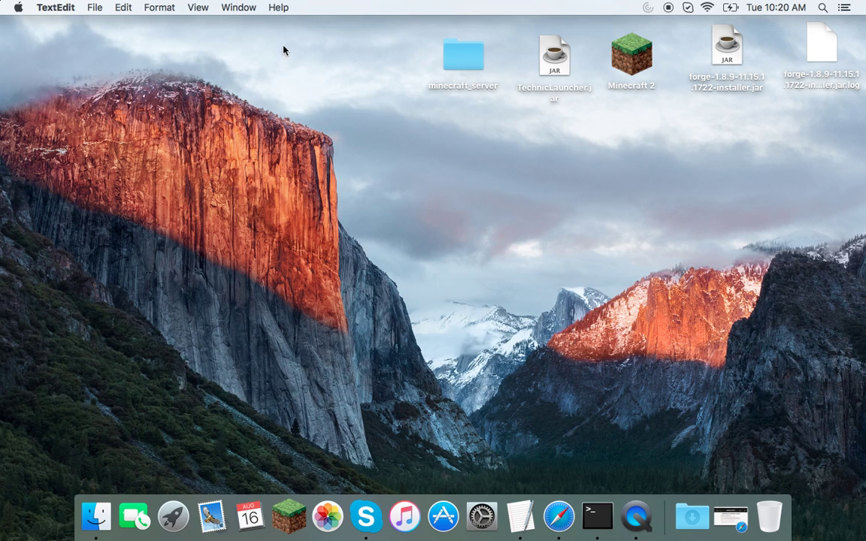
# Step: Open the minecraft_server folder from the desktop and place the start file beside minecraft_server.jar
pyautogui.doubleClick(477, 65)
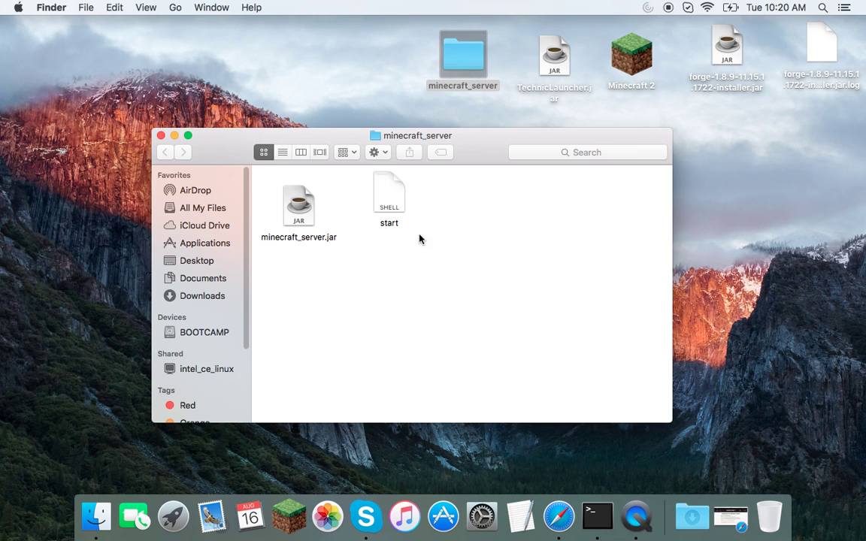
pyautogui.moveTo(390, 199); pyautogui.dragTo(368, 214)
pyautogui.click(356, 60)
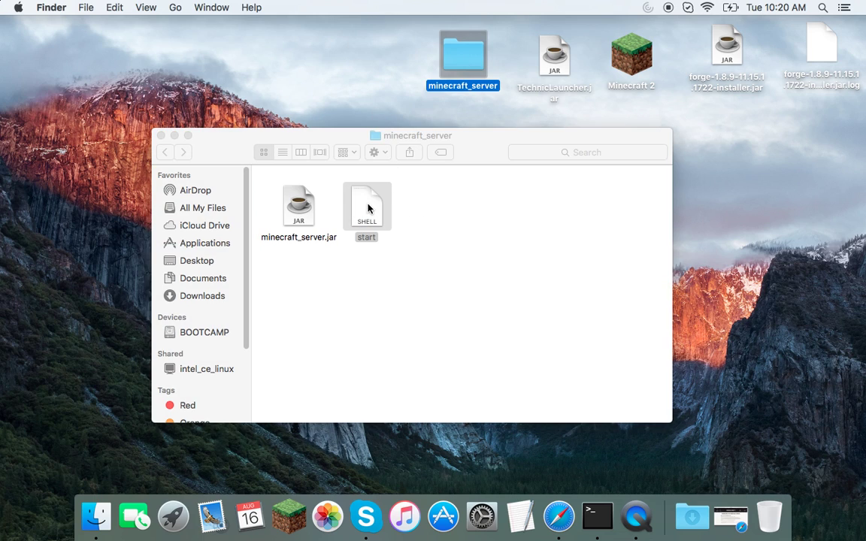
pyautogui.click(779, 236)
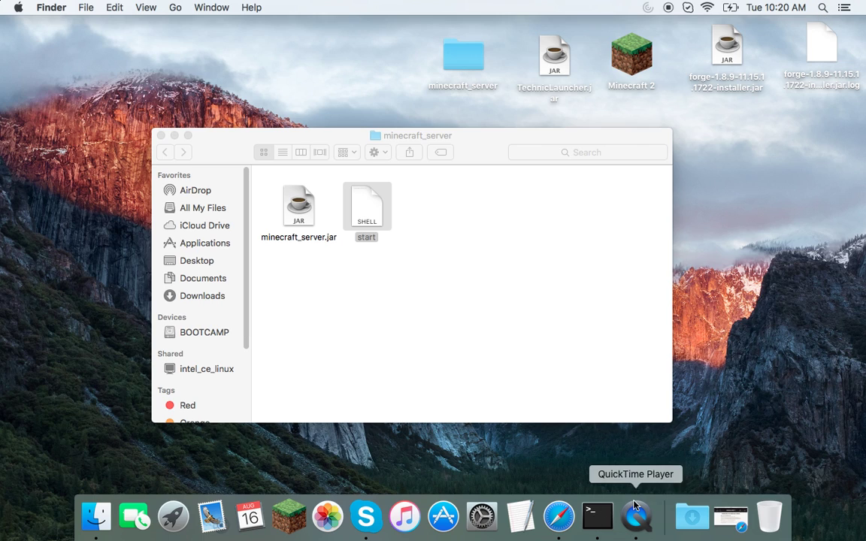
# Step: Make the start file executable by running chmod a+x with its path in Terminal, and close the Terminal window
pyautogui.click(598, 515)
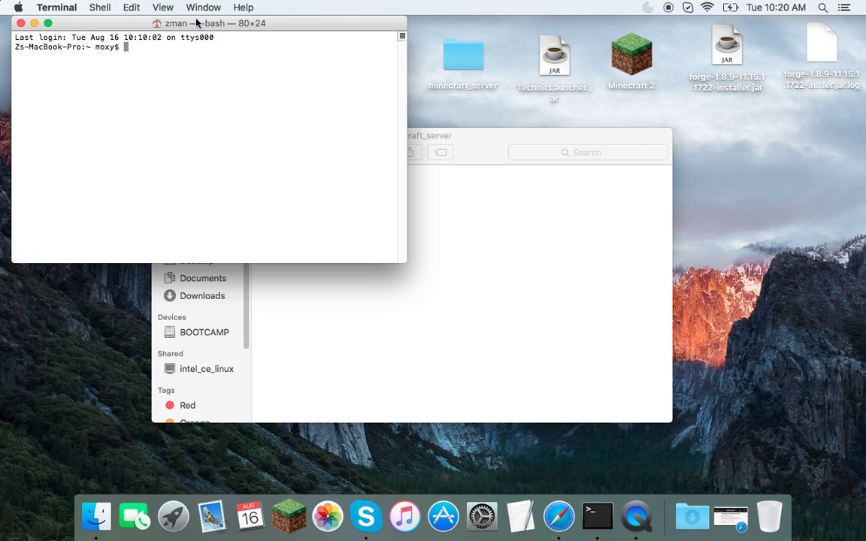
pyautogui.moveTo(248, 23); pyautogui.dragTo(693, 92)
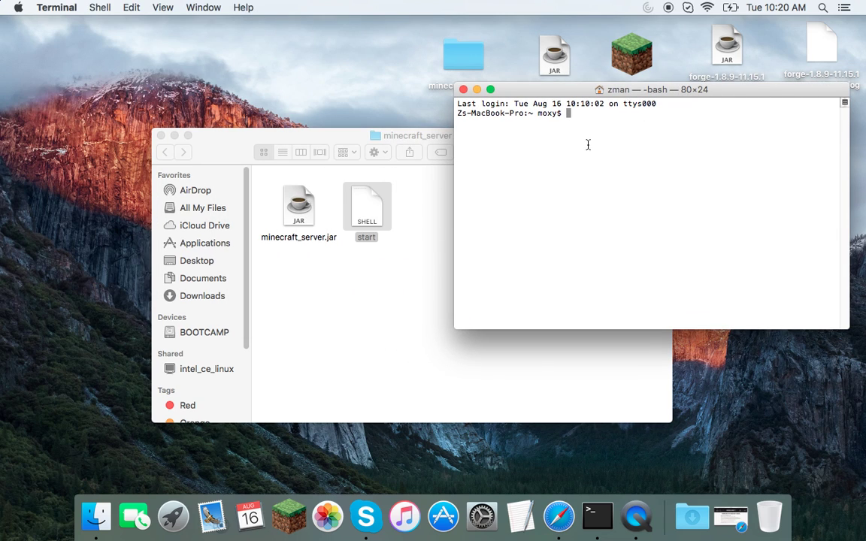
pyautogui.write('chmod')
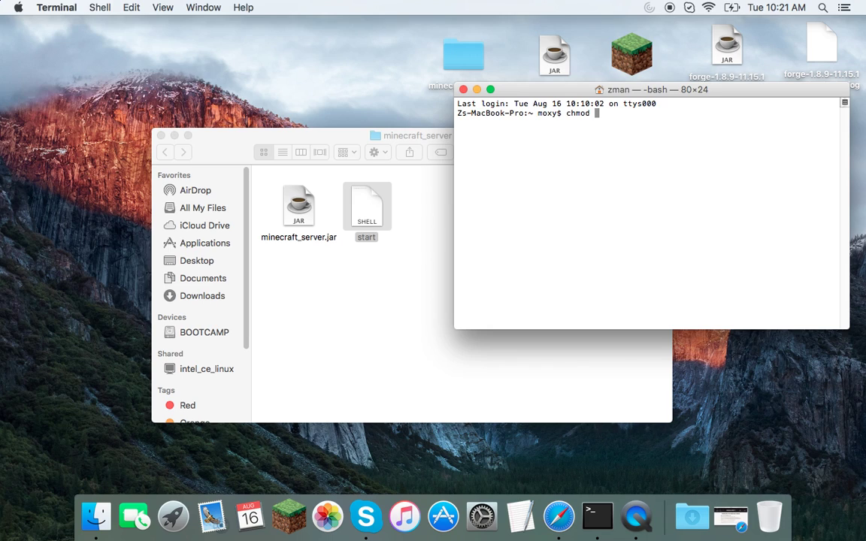
pyautogui.write(' a+x')
pyautogui.moveTo(371, 209); pyautogui.dragTo(644, 127)
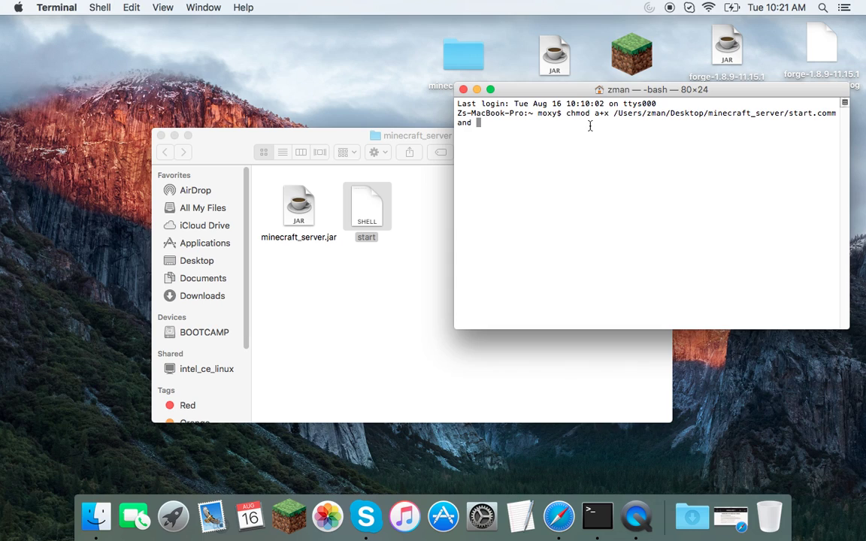
pyautogui.press('Return')
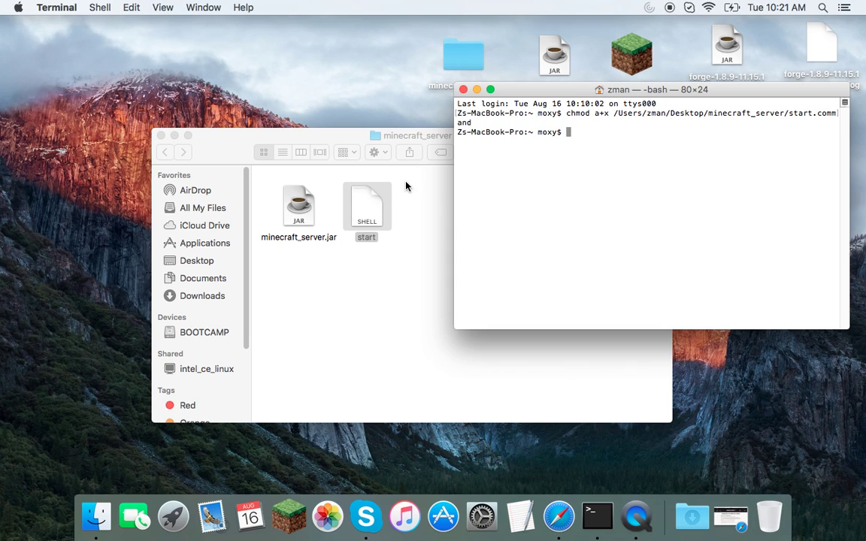
pyautogui.click(463, 89)
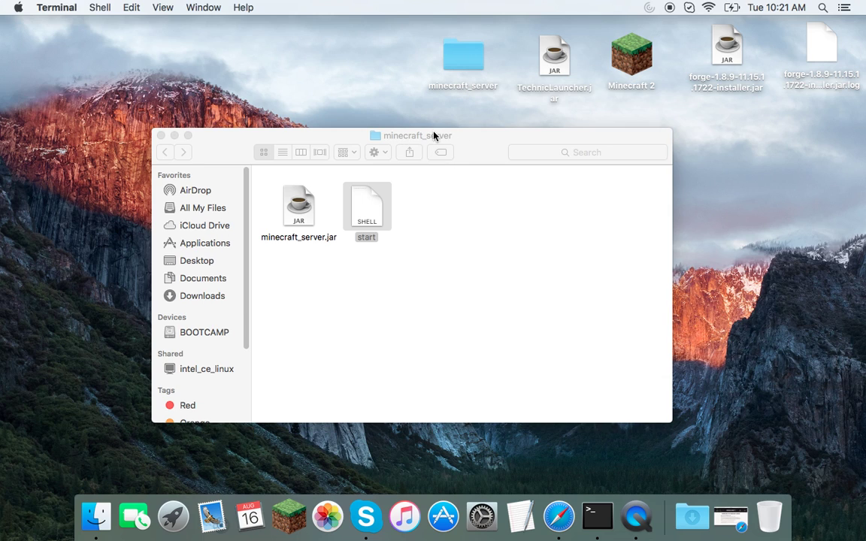
# Step: Reopen the minecraft_server folder, try to launch the server with the start file, and close its Terminal window
pyautogui.moveTo(433, 135); pyautogui.dragTo(441, 119)
pyautogui.click(169, 122)
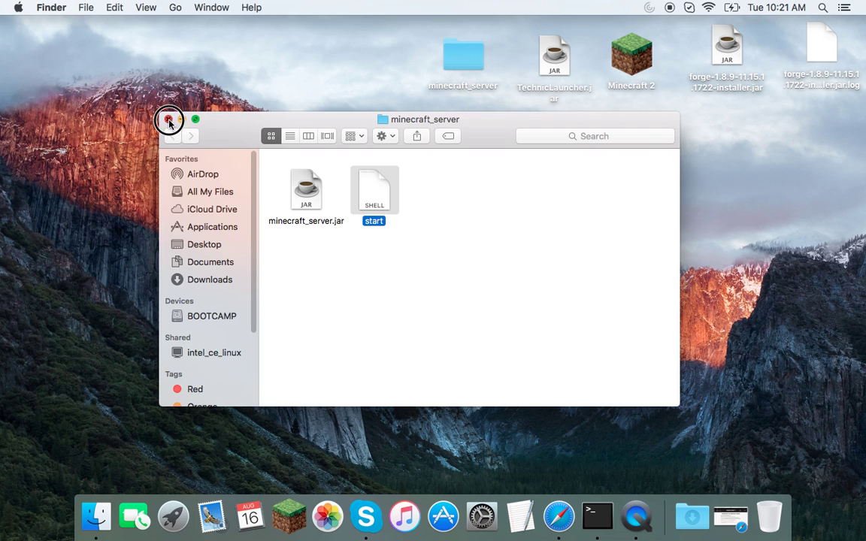
pyautogui.click(200, 177)
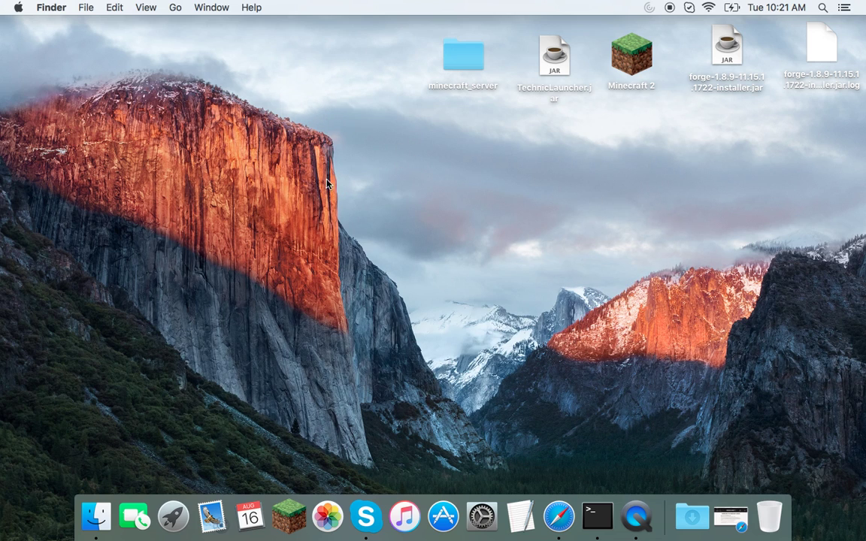
pyautogui.doubleClick(456, 55)
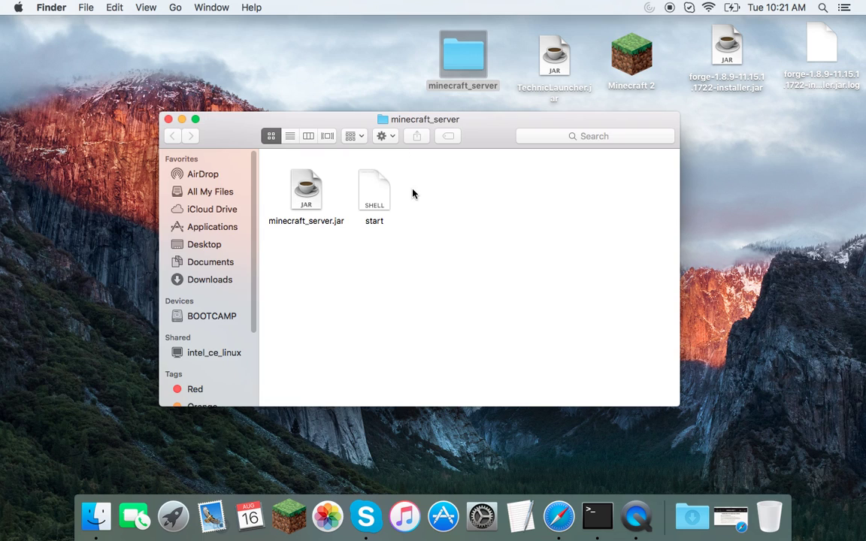
pyautogui.doubleClick(375, 190)
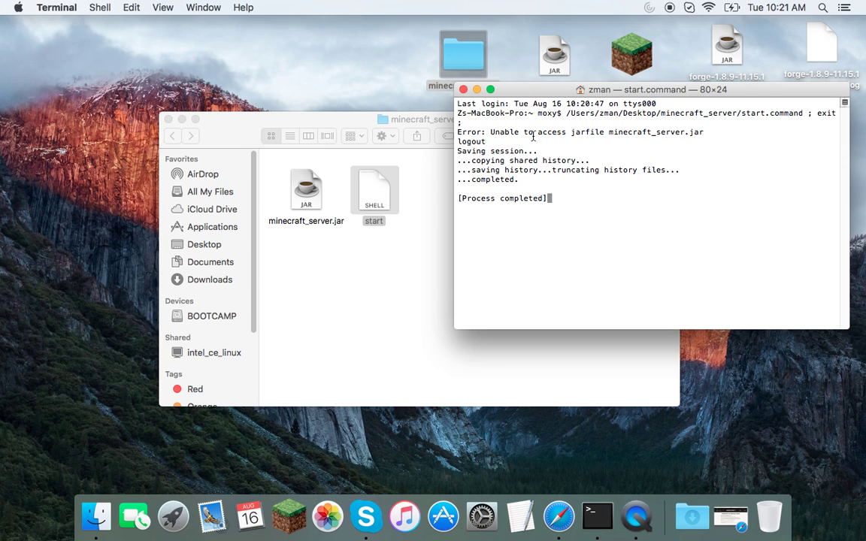
pyautogui.click(464, 91)
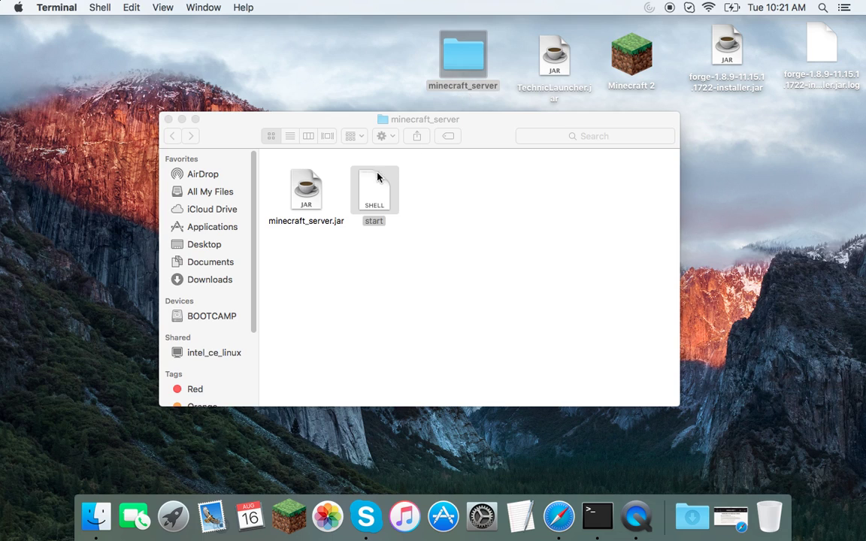
# Step: Run minecraft_server.jar, allowing it to open, and line up logs, server.properties and eula.txt in one row after the start file
pyautogui.doubleClick(300, 194)
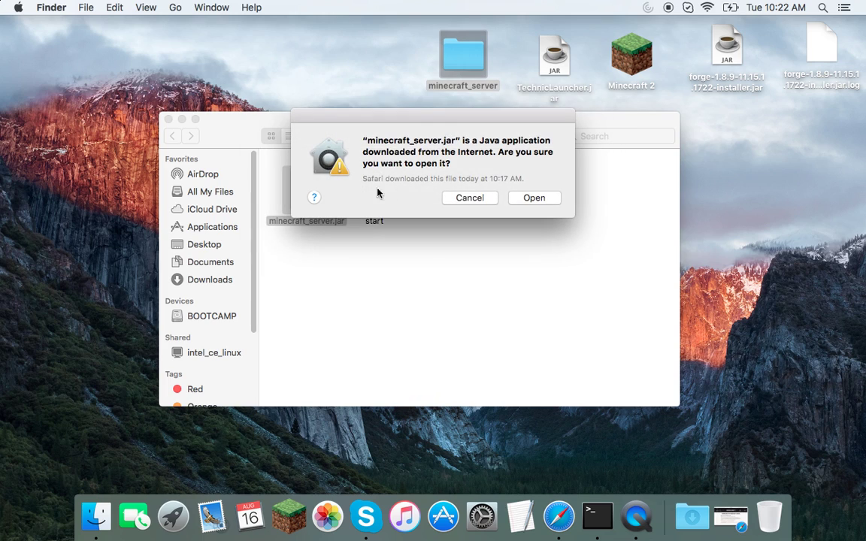
pyautogui.click(521, 197)
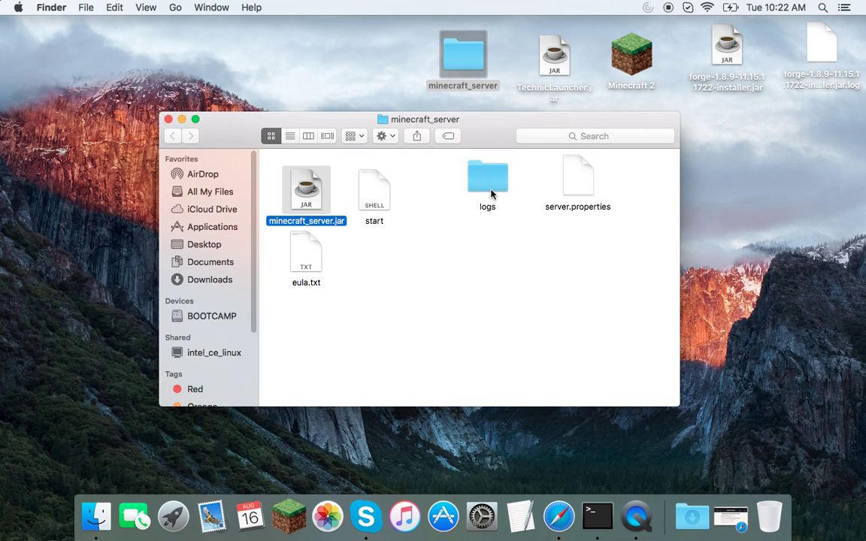
pyautogui.moveTo(488, 184); pyautogui.dragTo(436, 203)
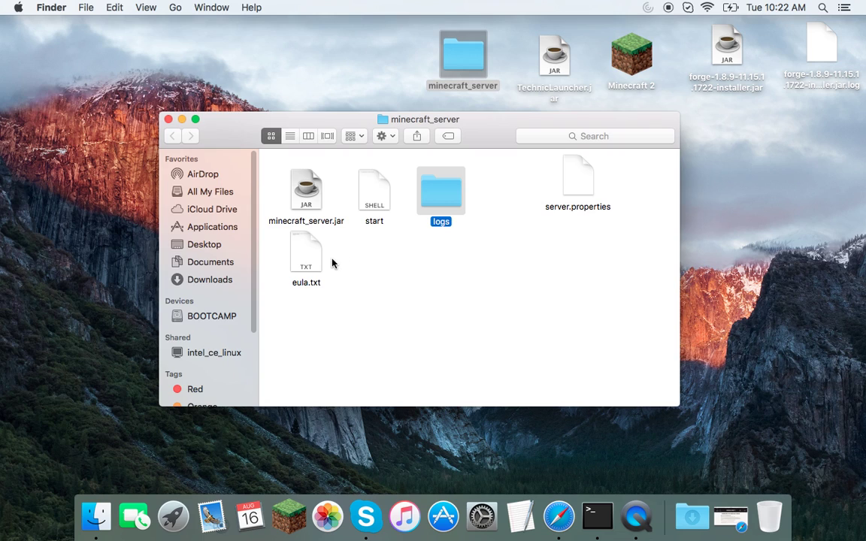
pyautogui.moveTo(579, 180); pyautogui.dragTo(505, 206)
pyautogui.moveTo(314, 258); pyautogui.dragTo(576, 201)
pyautogui.click(632, 217)
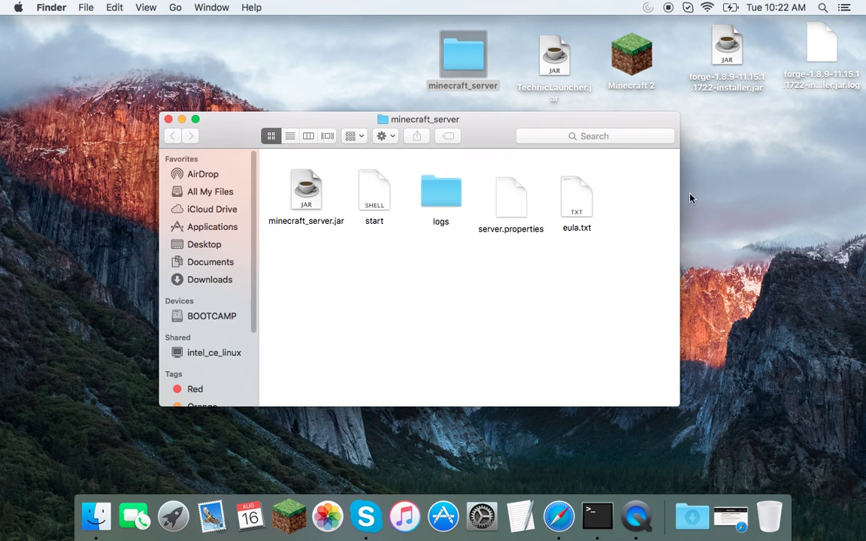
# Step: Open eula.txt, change the eula setting to true, and close the file and the minecraft_server folder
pyautogui.doubleClick(577, 211)
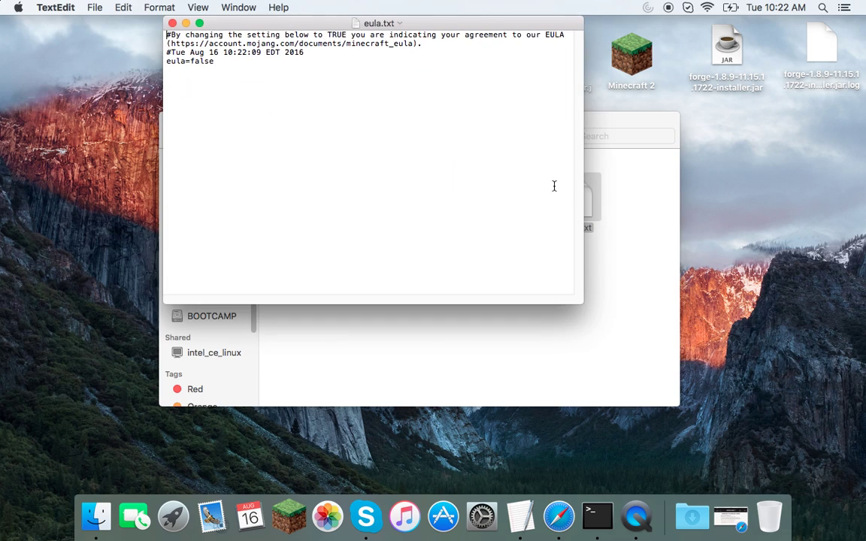
pyautogui.moveTo(217, 63); pyautogui.dragTo(193, 64)
pyautogui.write('tru')
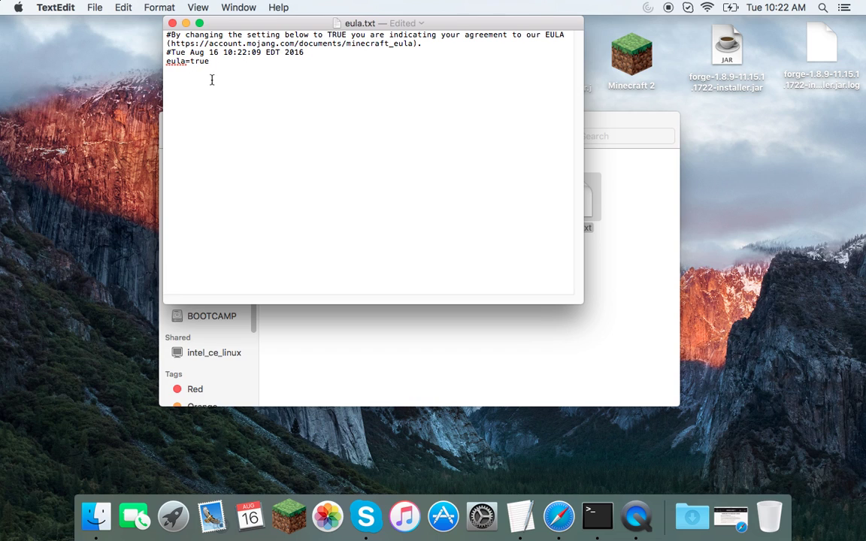
pyautogui.click(173, 24)
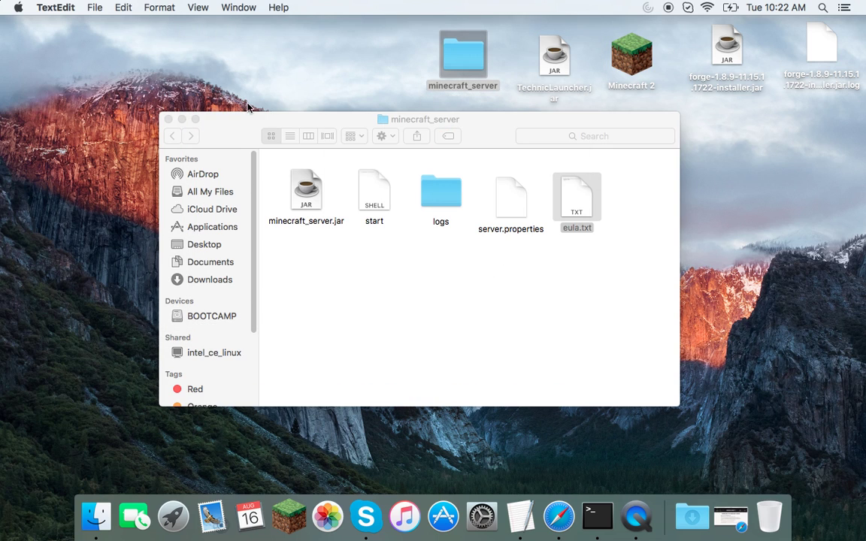
pyautogui.click(170, 120)
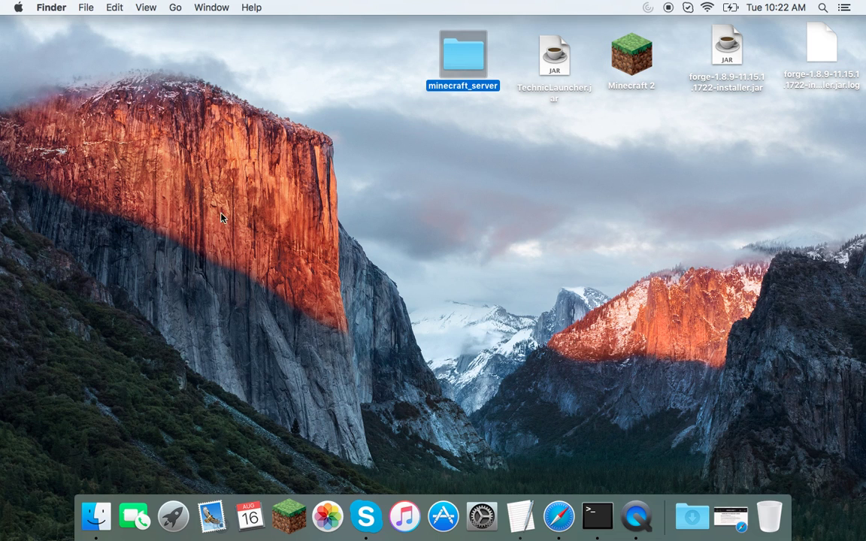
pyautogui.moveTo(281, 155); pyautogui.dragTo(202, 218)
pyautogui.click(179, 241)
pyautogui.moveTo(270, 166); pyautogui.dragTo(167, 252)
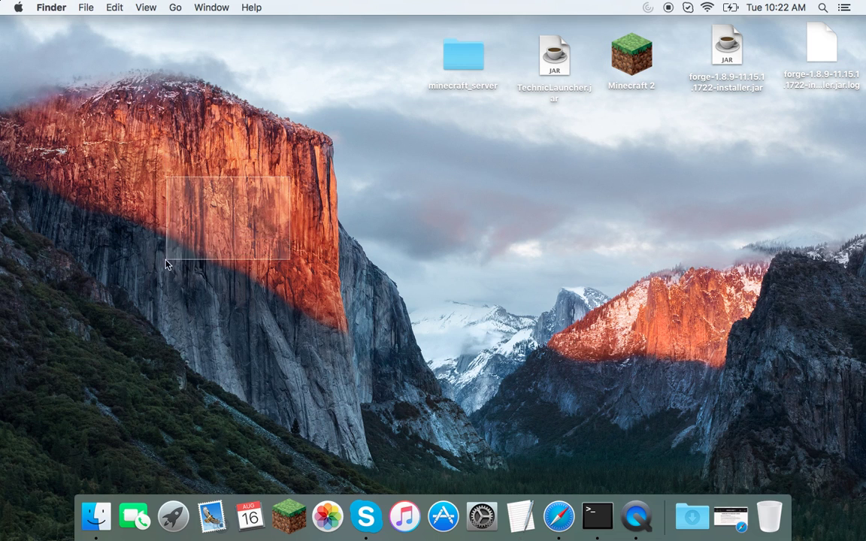
# Step: Reopen the minecraft_server folder, check eula.txt, and start the server by running minecraft_server.jar
pyautogui.doubleClick(464, 56)
pyautogui.doubleClick(576, 198)
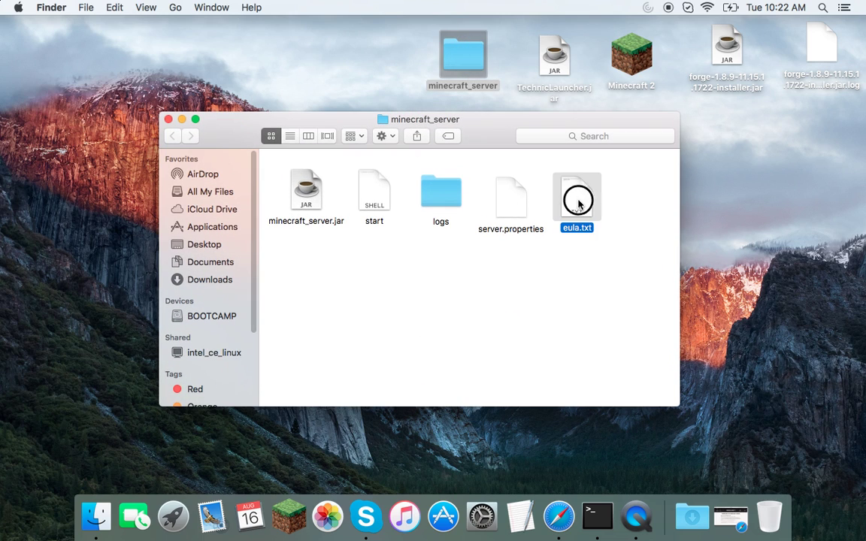
pyautogui.click(172, 23)
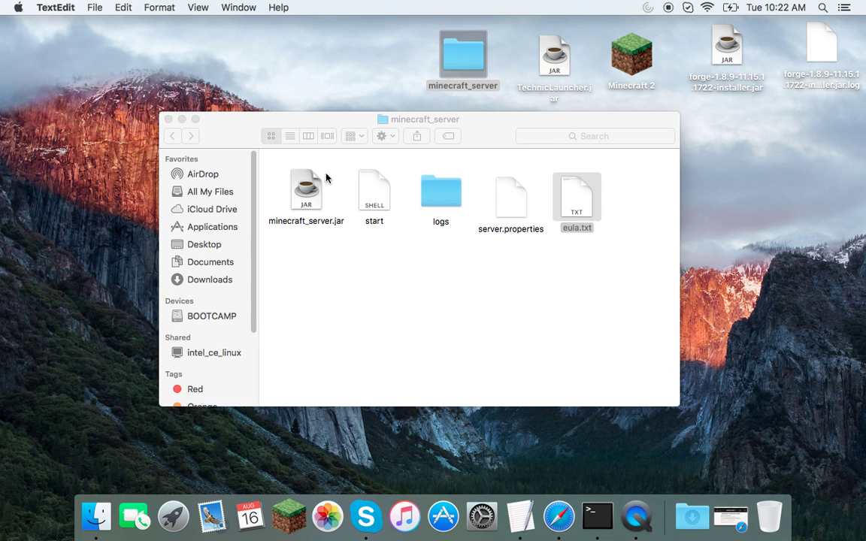
pyautogui.click(304, 188)
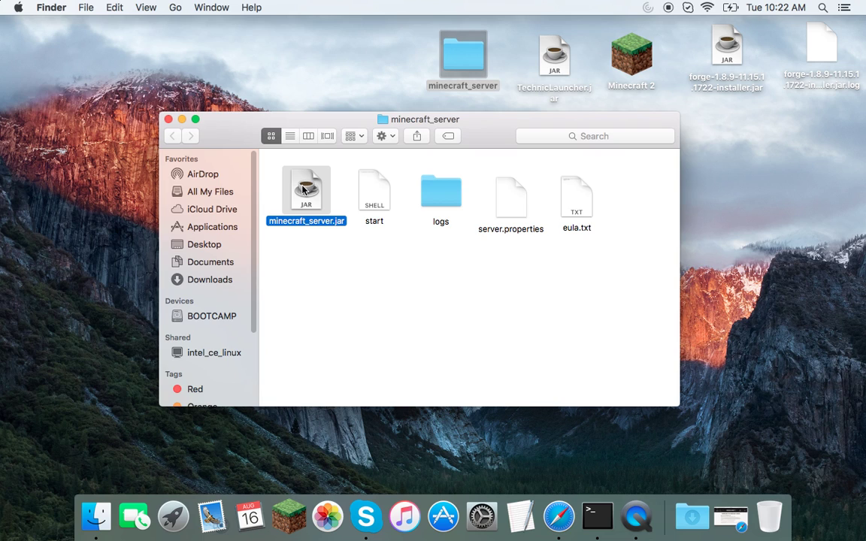
pyautogui.doubleClick(301, 191)
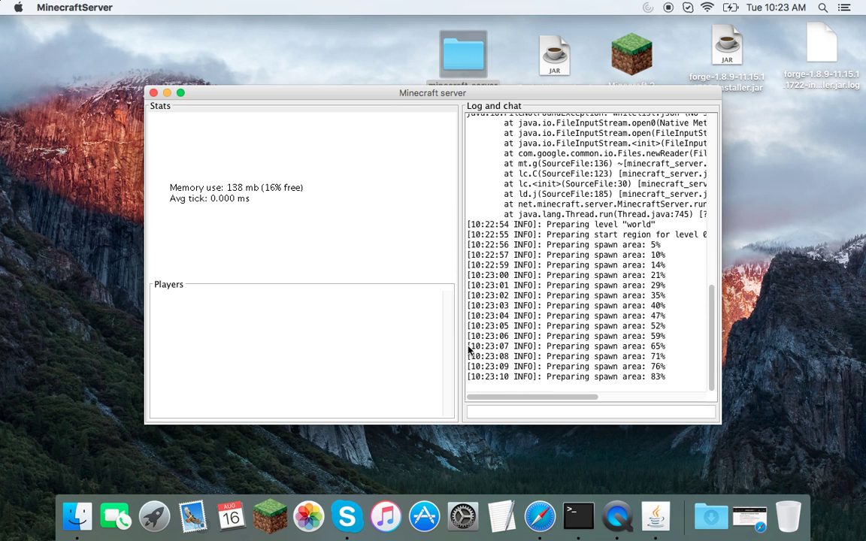
# Step: Open the Minecraft 2 launcher from the desktop, start Minecraft 1.10.2, and shift the game window slightly off the server window
pyautogui.doubleClick(632, 55)
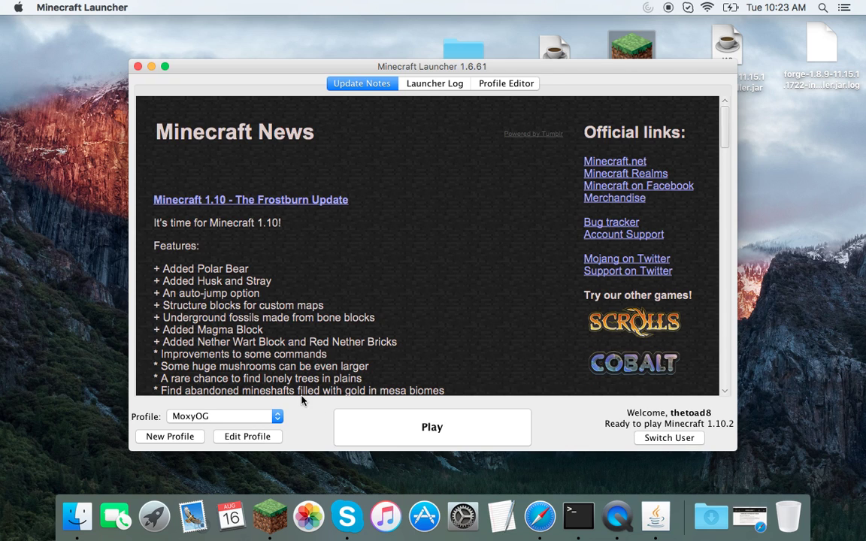
pyautogui.click(468, 426)
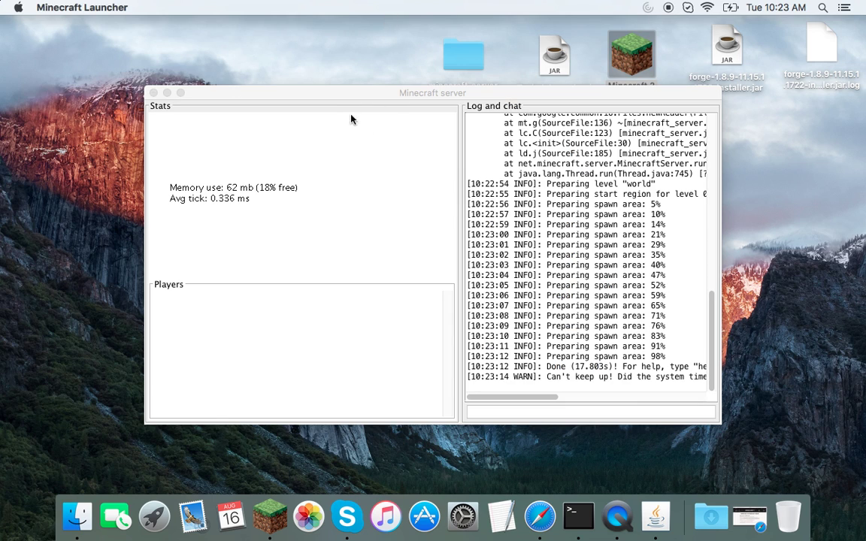
pyautogui.click(458, 52)
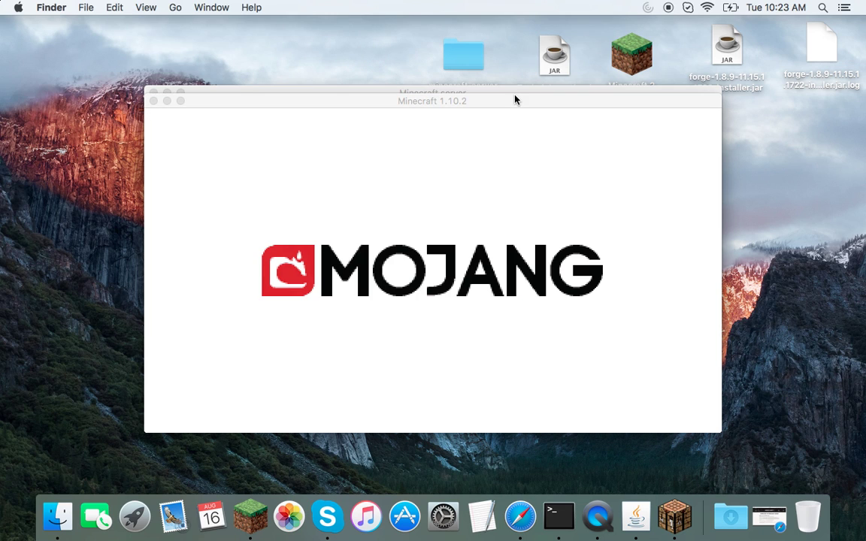
pyautogui.moveTo(514, 97)
pyautogui.mouseDown()
pyautogui.moveTo(525, 142)
pyautogui.moveTo(687, 421)
pyautogui.moveTo(789, 456)
pyautogui.moveTo(731, 429)
pyautogui.moveTo(615, 398)
pyautogui.moveTo(612, 406)
pyautogui.moveTo(523, 99)
pyautogui.mouseUp()
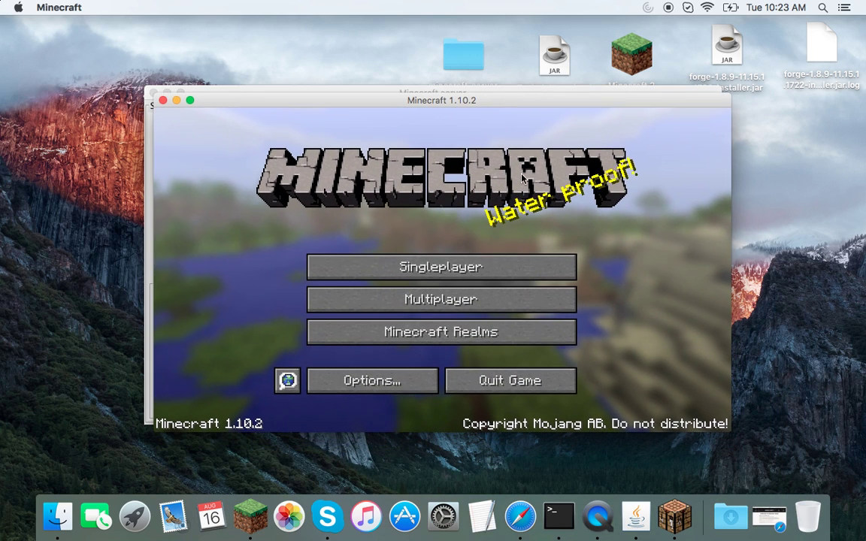
# Step: Add a multiplayer server with the address localhost, keeping the name Minecraft Server
pyautogui.click(499, 299)
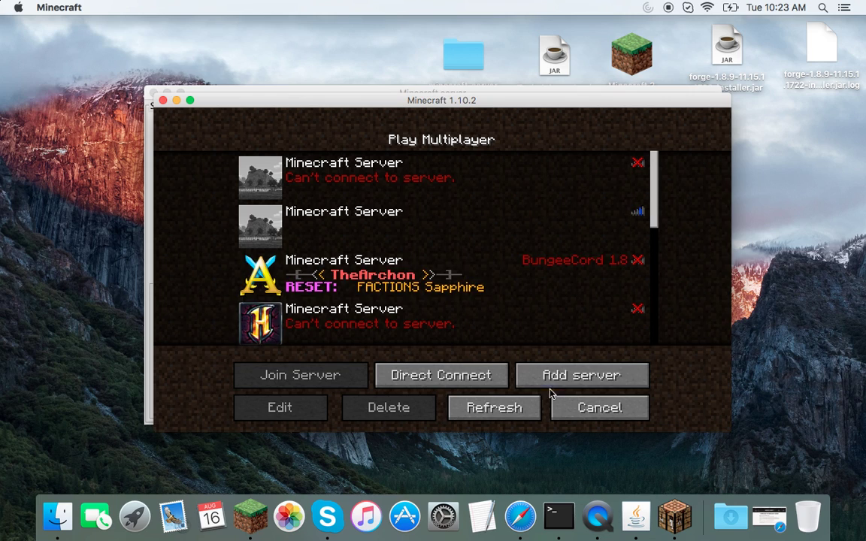
pyautogui.click(560, 372)
pyautogui.click(452, 275)
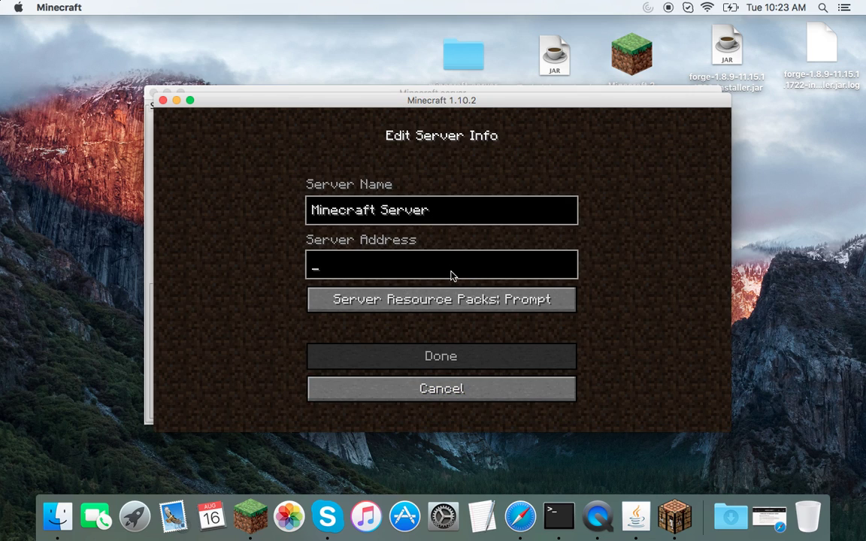
pyautogui.write('loa')
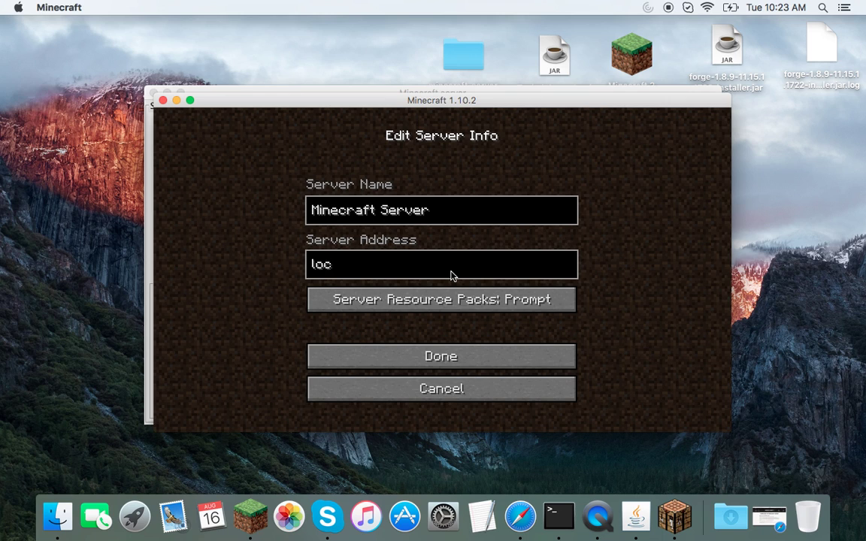
pyautogui.write('alhost')
pyautogui.click(481, 362)
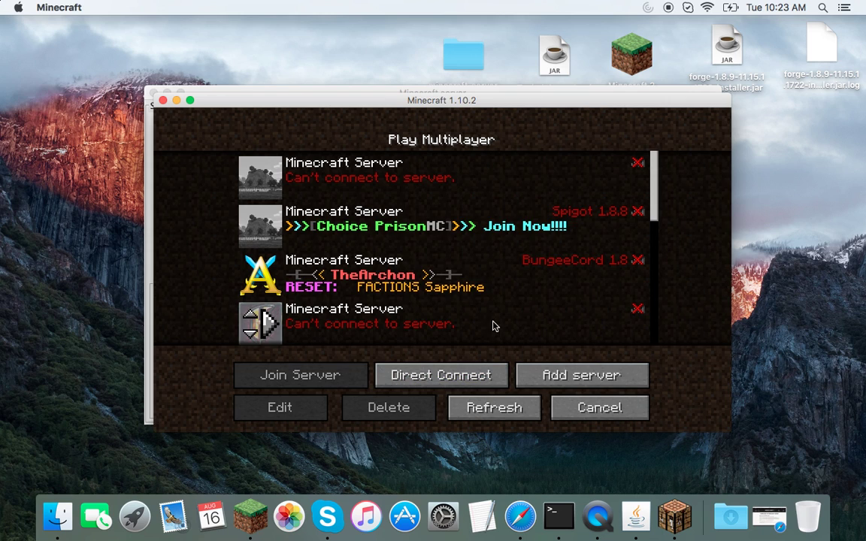